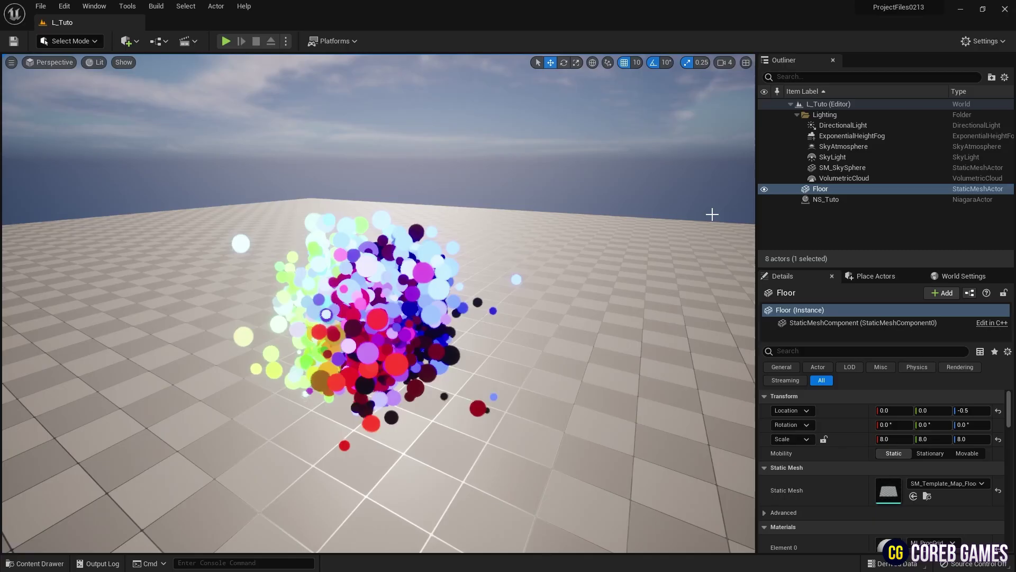
mouse_move(712, 213)
right_down()
mouse_move(687, 222)
mouse_move(699, 200)
right_up()
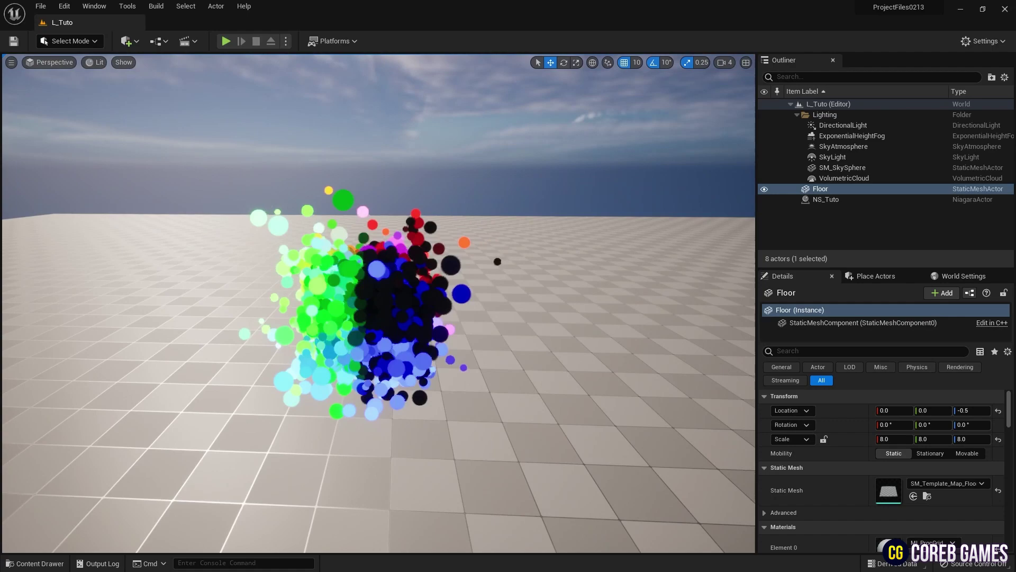
right_drag(633, 205, 606, 212)
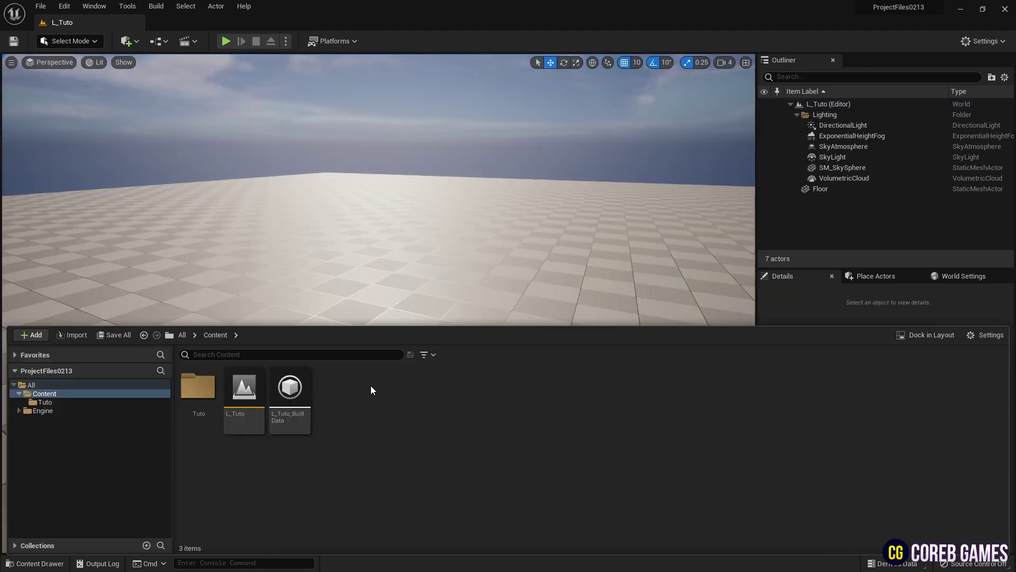
Step: Create a material named M_Particle in the Content folder and set its blend mode to Masked
right_click(370, 385)
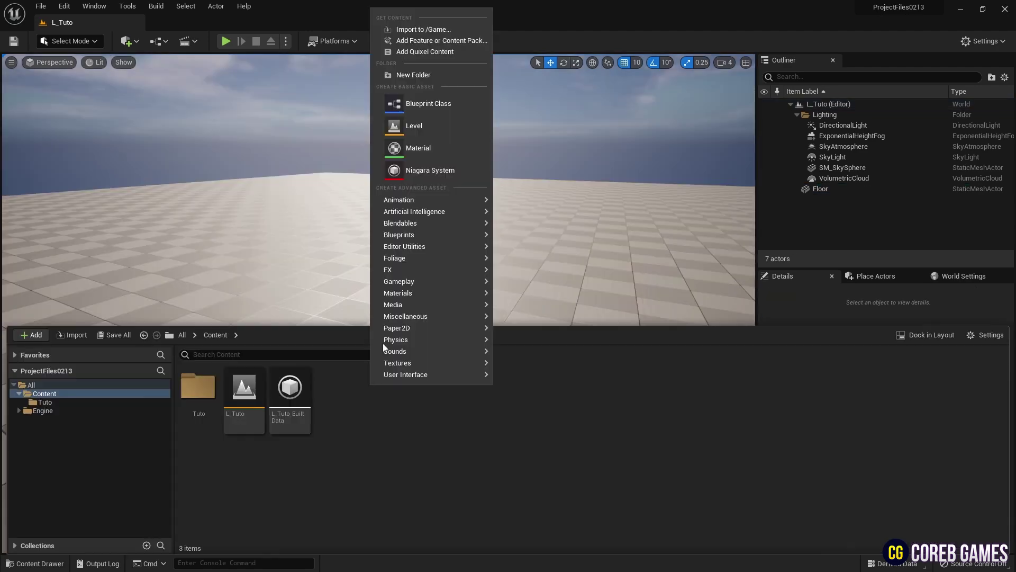
click(418, 146)
text(M_P)
text(ortal)
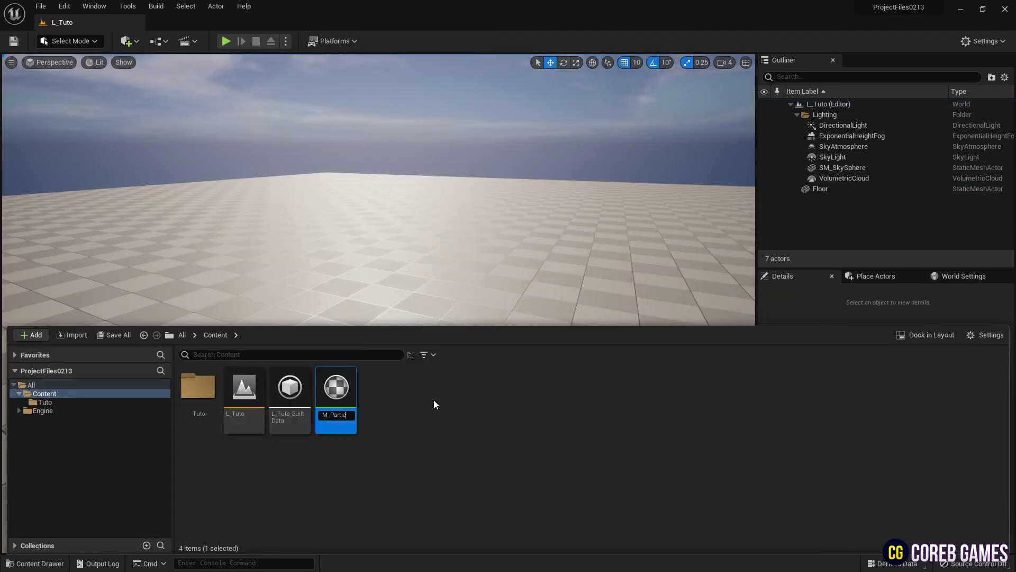
key(Return)
double_click(341, 378)
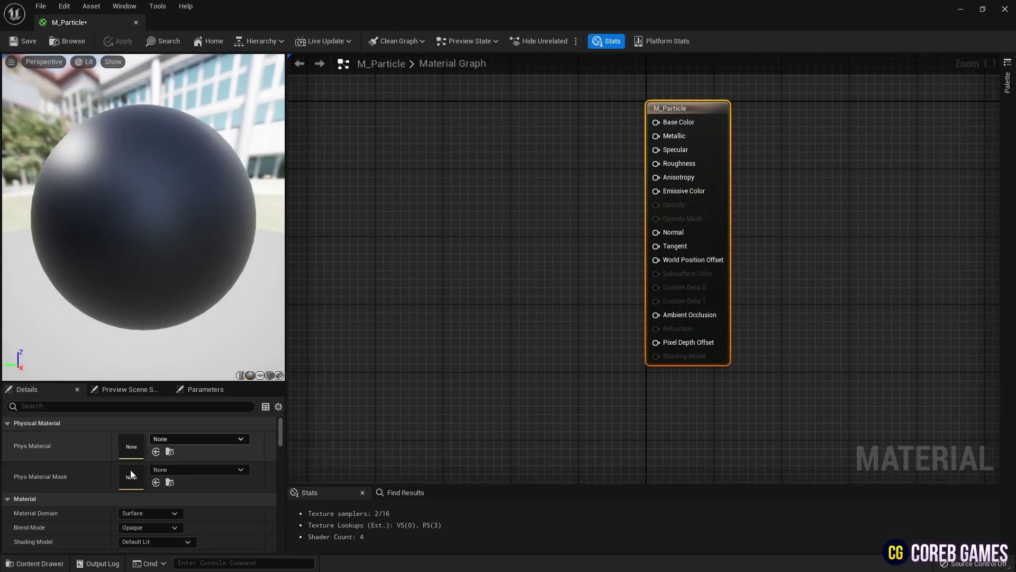
click(150, 527)
click(172, 467)
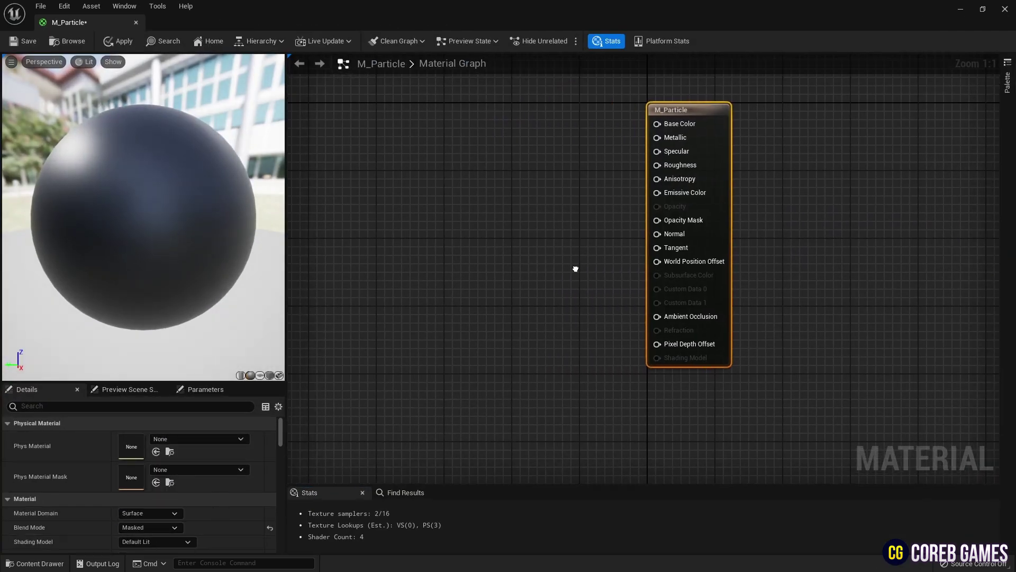
Step: Add a RadialGradientExponential node to the material graph and preview it on a plane mesh
right_drag(470, 276, 519, 241)
right_click(509, 237)
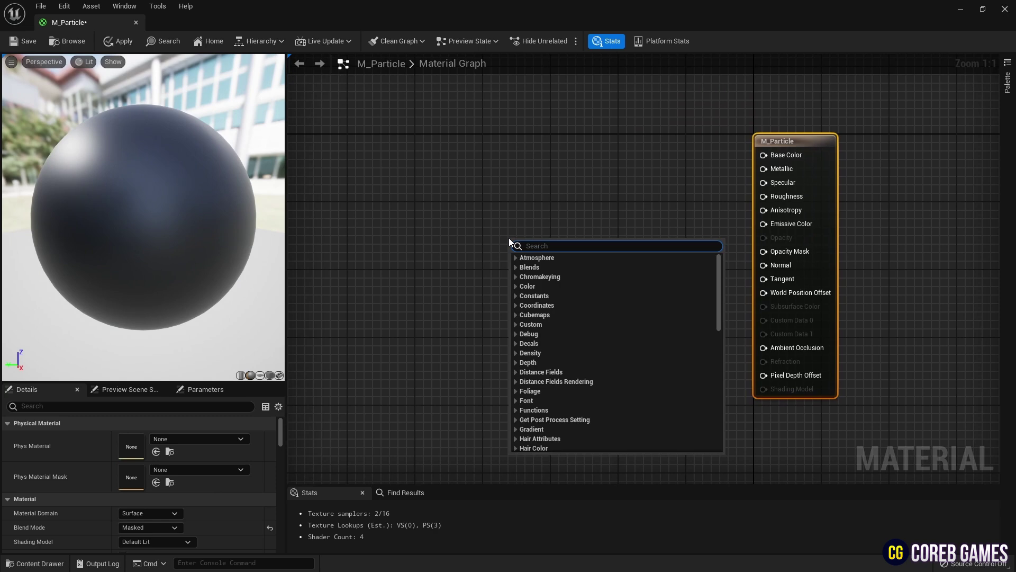
text(radial)
key(Return)
drag(539, 241, 385, 267)
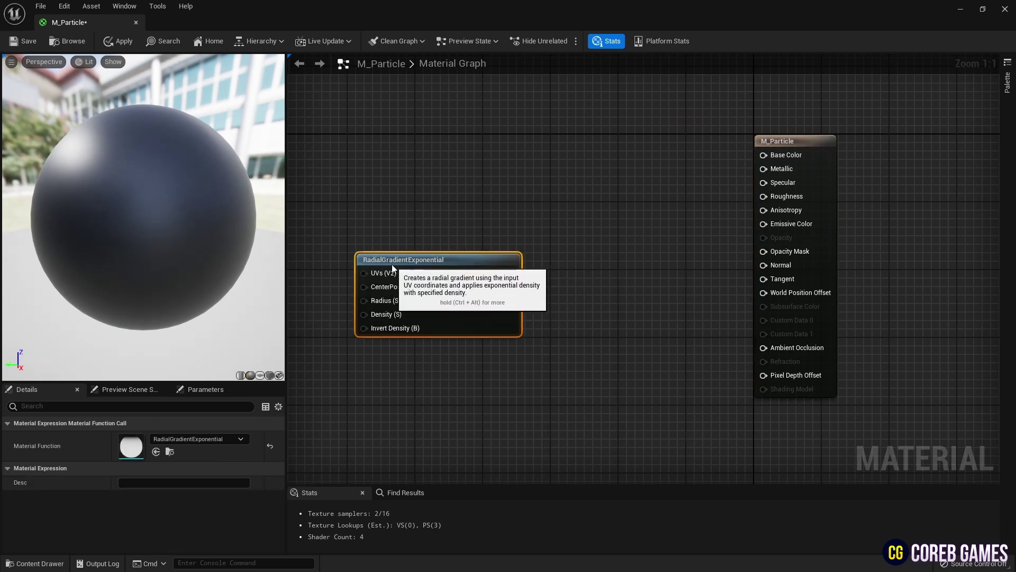
right_click(439, 266)
right_click(441, 269)
click(474, 288)
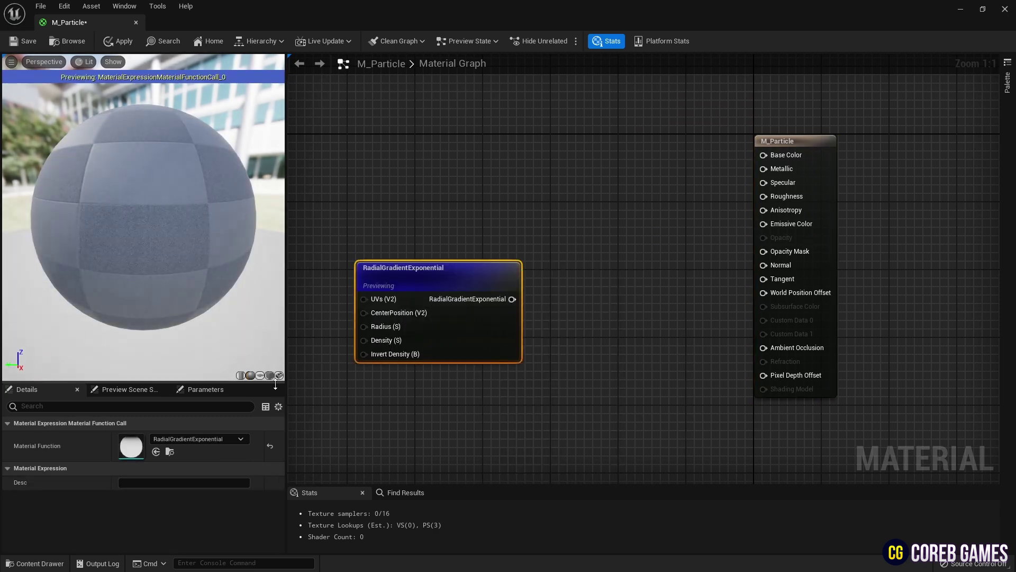
click(259, 375)
Step: Feed the radial gradient into the Base of a new Power node with a constant exponent of 4
right_click(566, 267)
text(power)
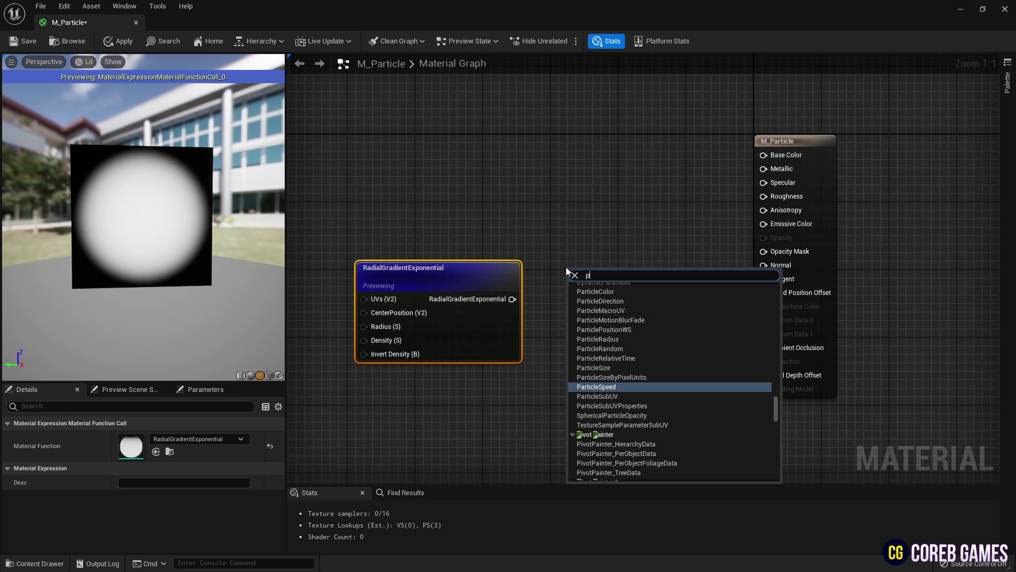
key(Return)
drag(512, 299, 575, 288)
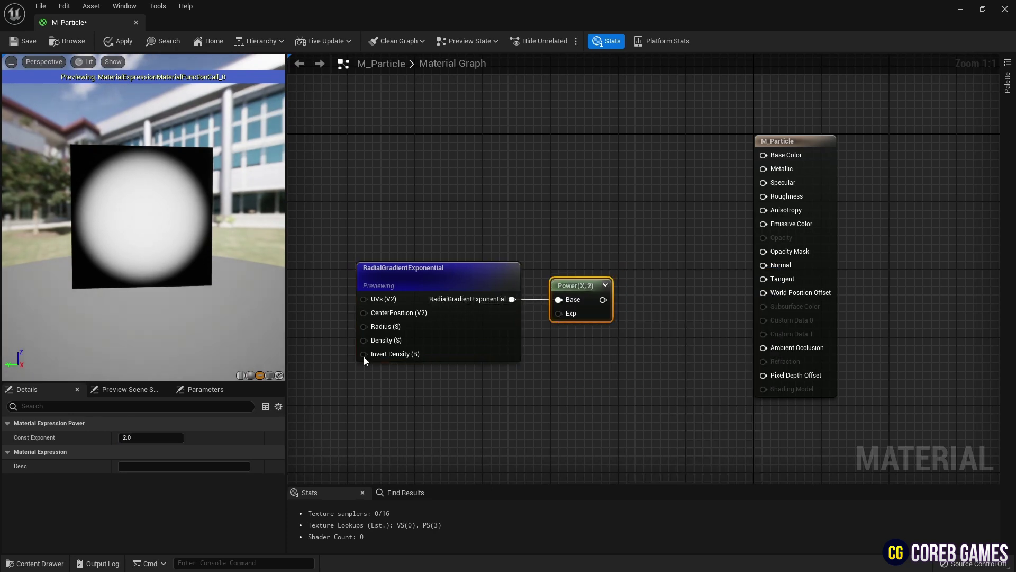
click(154, 437)
text(4)
Step: Preview the Power node's result on the plane, and stop the node preview after checking it
right_click(554, 293)
click(585, 305)
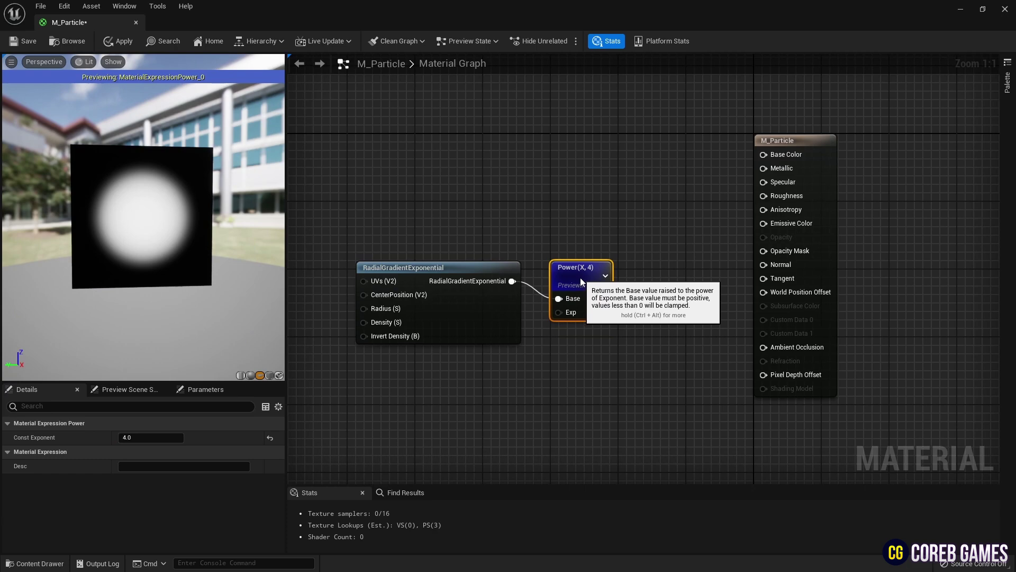
right_click(607, 289)
click(640, 300)
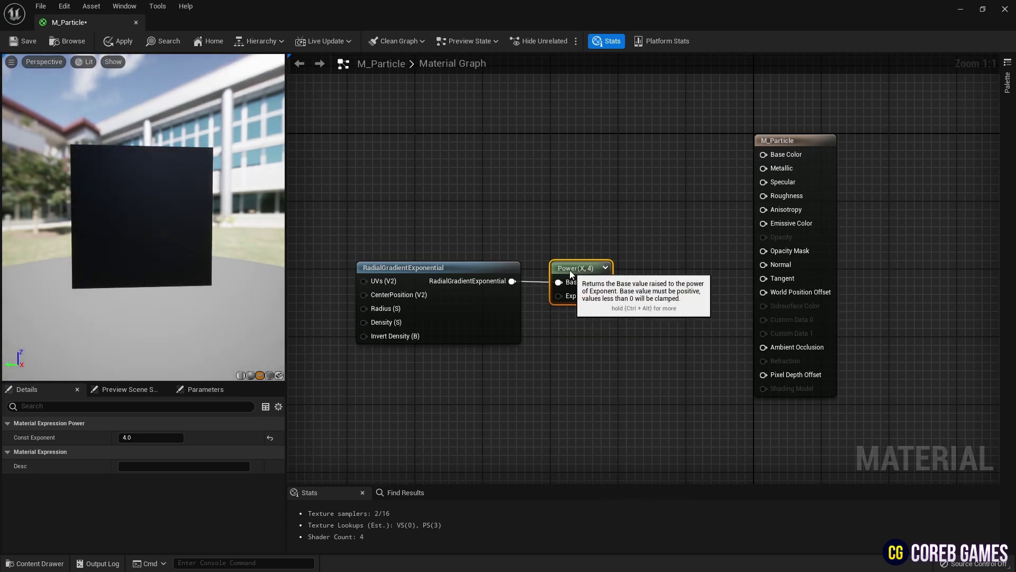
Step: Add a ParticleColor node and place it above the Power node
right_drag(570, 270, 584, 347)
right_click(515, 158)
text(par)
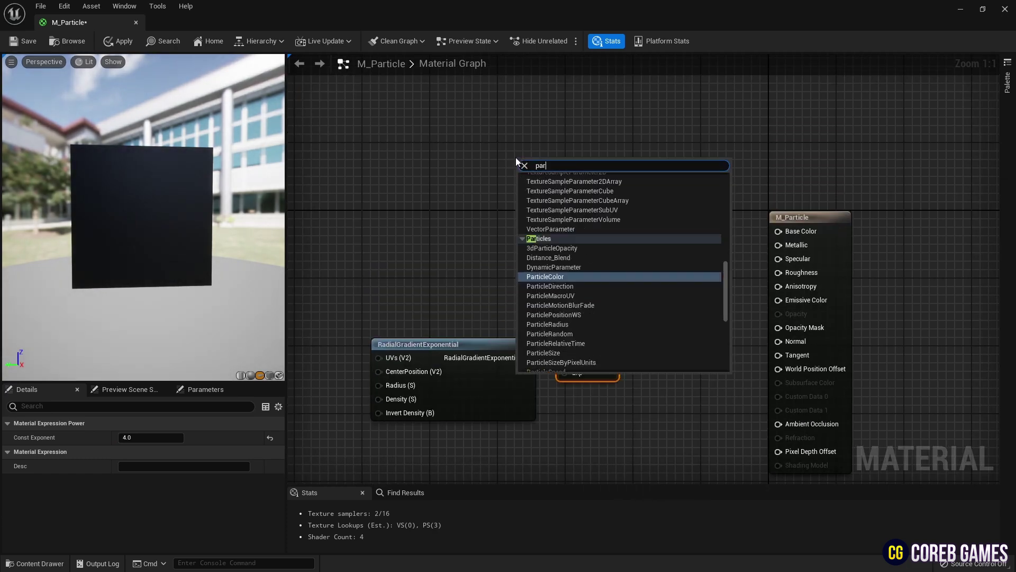
key(Return)
drag(533, 173, 563, 217)
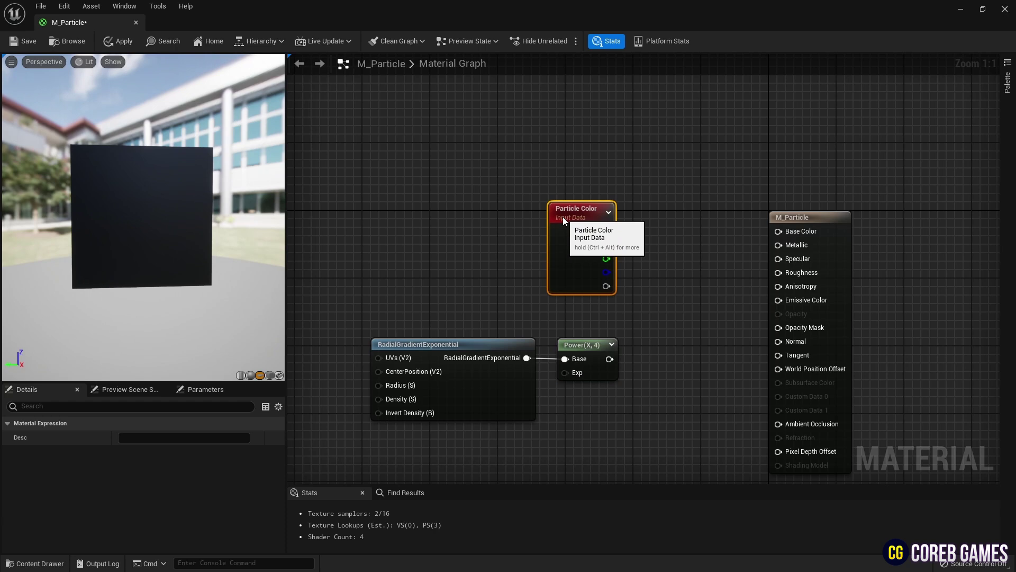
Step: Multiply the Particle Color alpha by the Power output and connect the product to Opacity Mask
right_drag(608, 279, 563, 249)
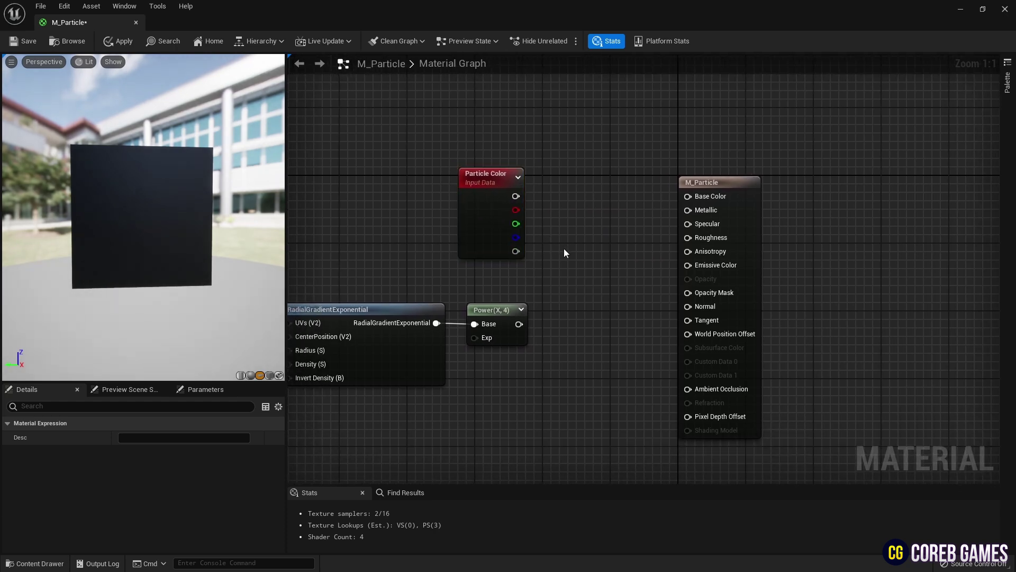
key(m)
click(573, 259)
drag(515, 252, 582, 292)
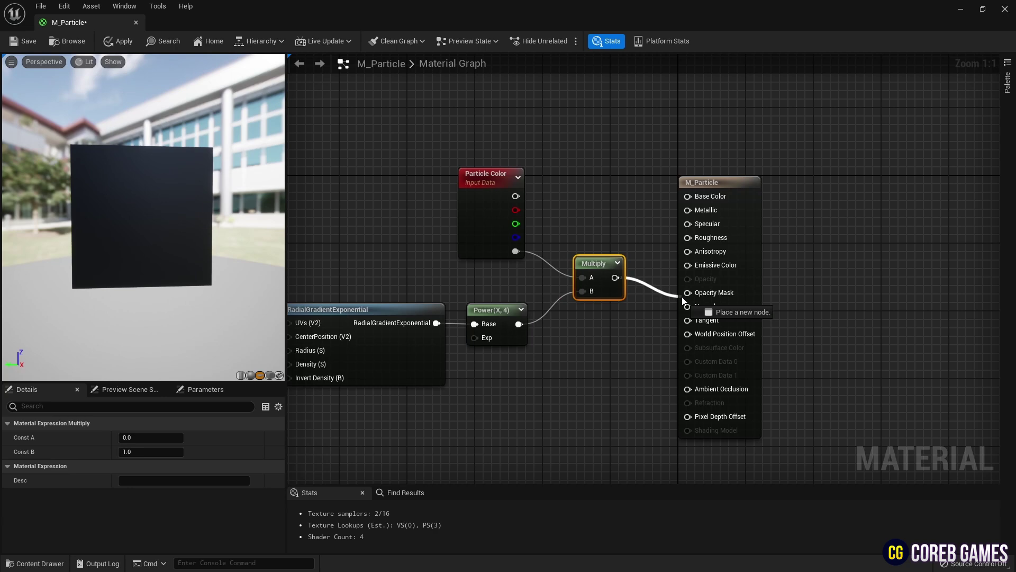
drag(687, 300, 688, 293)
Step: Move the group of opacity nodes lower in the graph and switch the preview mesh to a sphere
drag(638, 211, 414, 350)
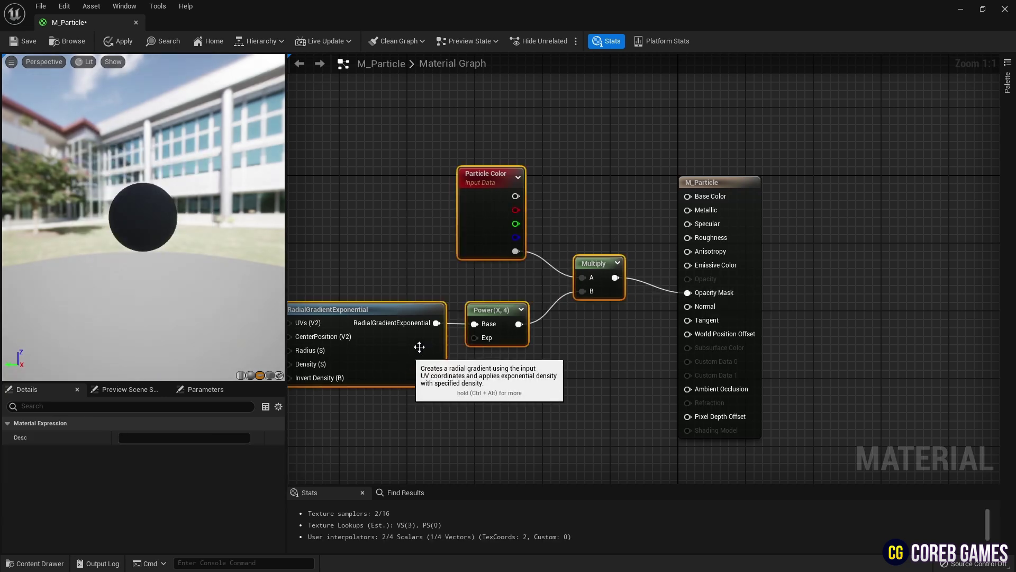
drag(581, 260, 575, 300)
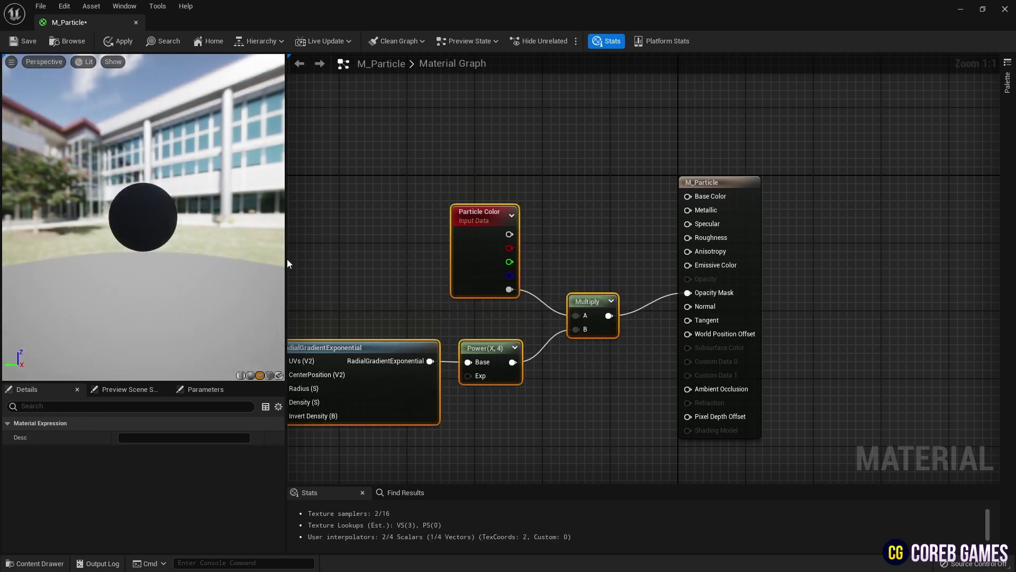
drag(167, 234, 247, 322)
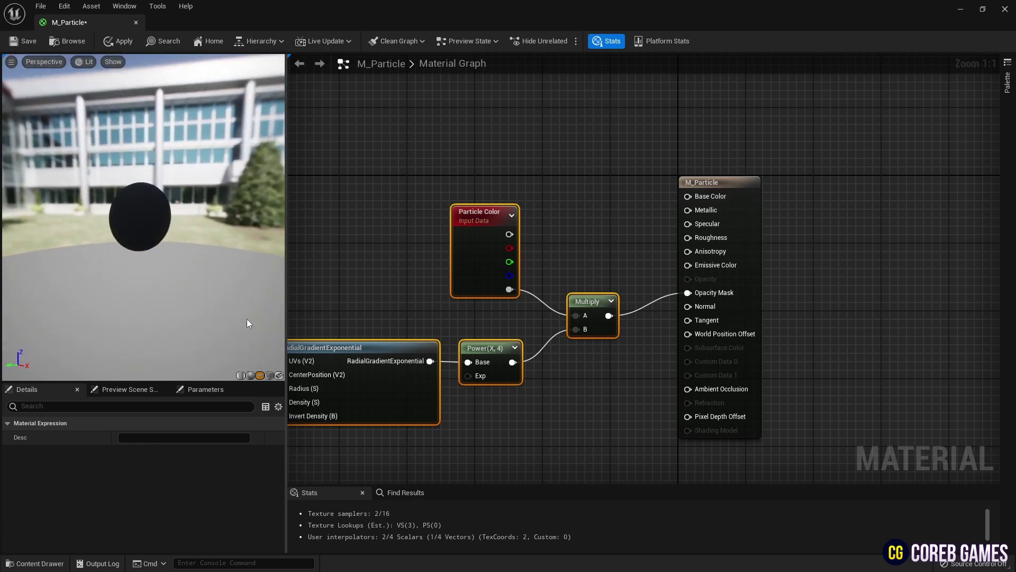
click(250, 375)
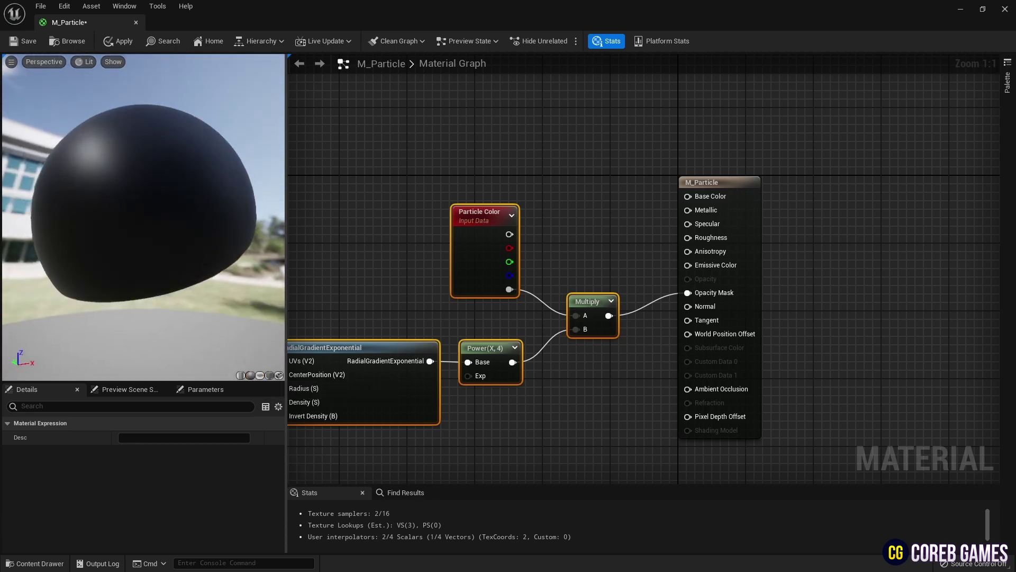
Step: Add a Particle Position node in the empty area above and left of the opacity nodes
right_drag(496, 119, 476, 157)
right_click(476, 157)
text(parti)
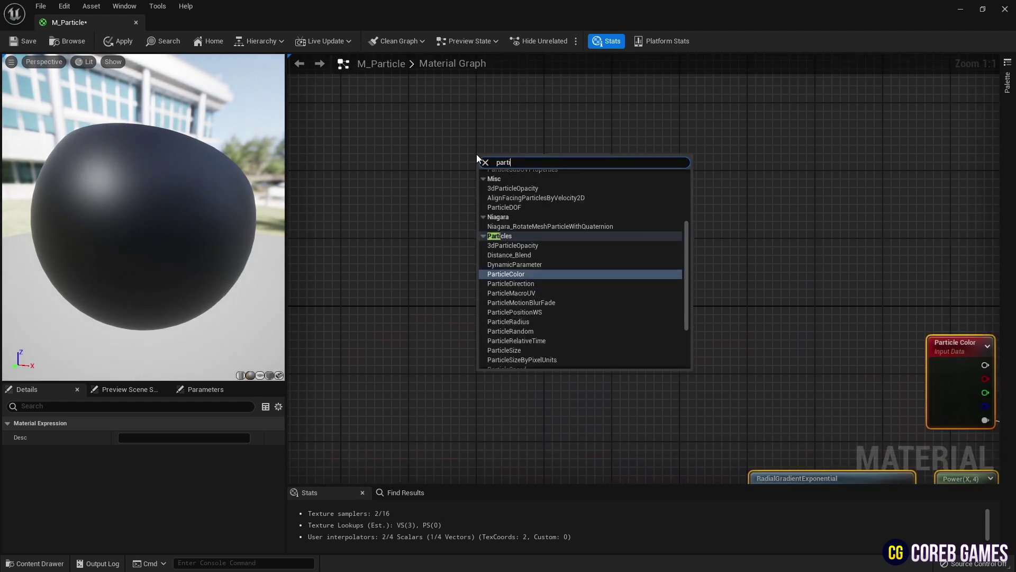
text(clepos)
key(Return)
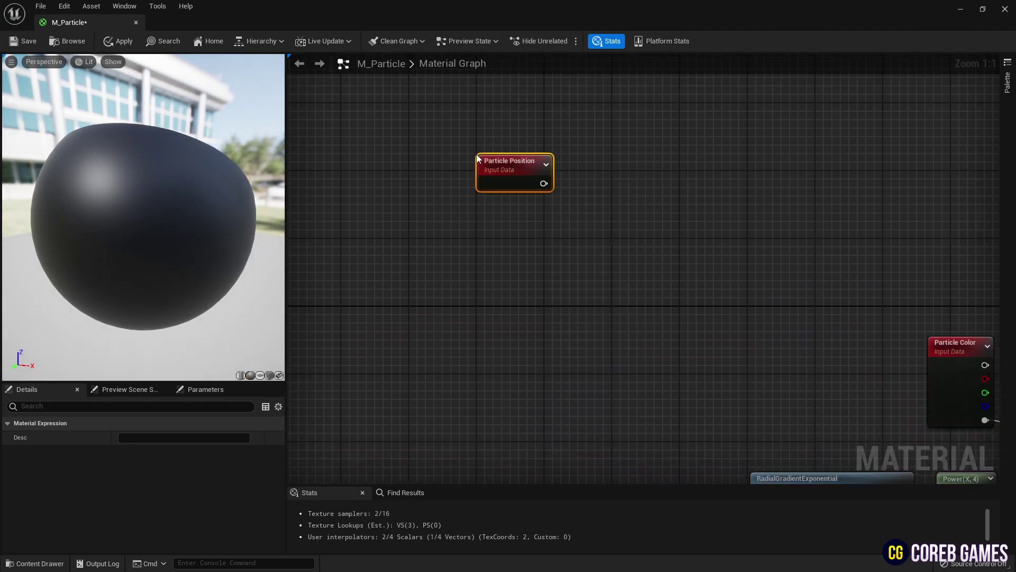
drag(510, 164, 453, 197)
right_drag(453, 198, 390, 215)
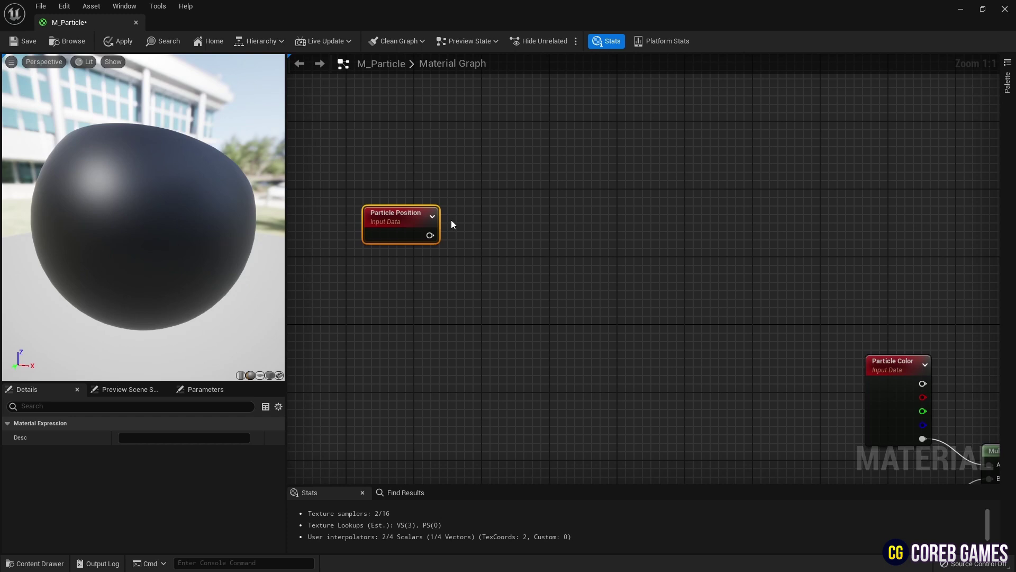
Step: Add a TransformPosition node beside Particle Position, converting from Absolute World Space to Local Space
right_click(472, 211)
text(transform)
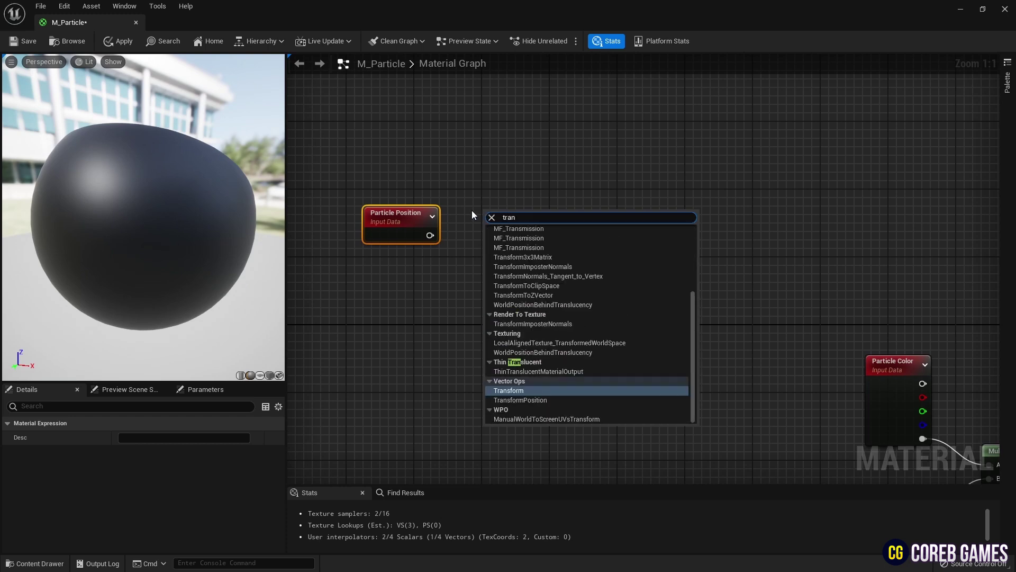
key(Return)
click(149, 437)
click(154, 459)
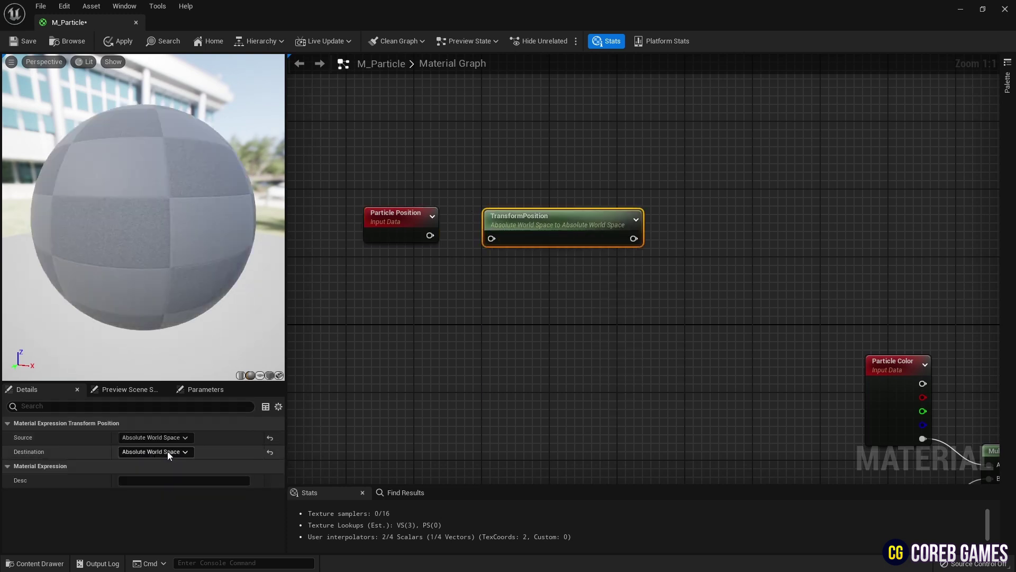
click(153, 452)
click(173, 460)
Step: Move TransformPosition closer to Particle Position and wire the Particle Position output into it
drag(512, 219, 497, 217)
drag(554, 173, 411, 269)
right_drag(552, 224, 507, 275)
right_drag(576, 259, 531, 223)
click(539, 210)
Step: Add a Rotator node above and to the right of TransformPosition
right_drag(565, 126, 501, 179)
right_click(501, 179)
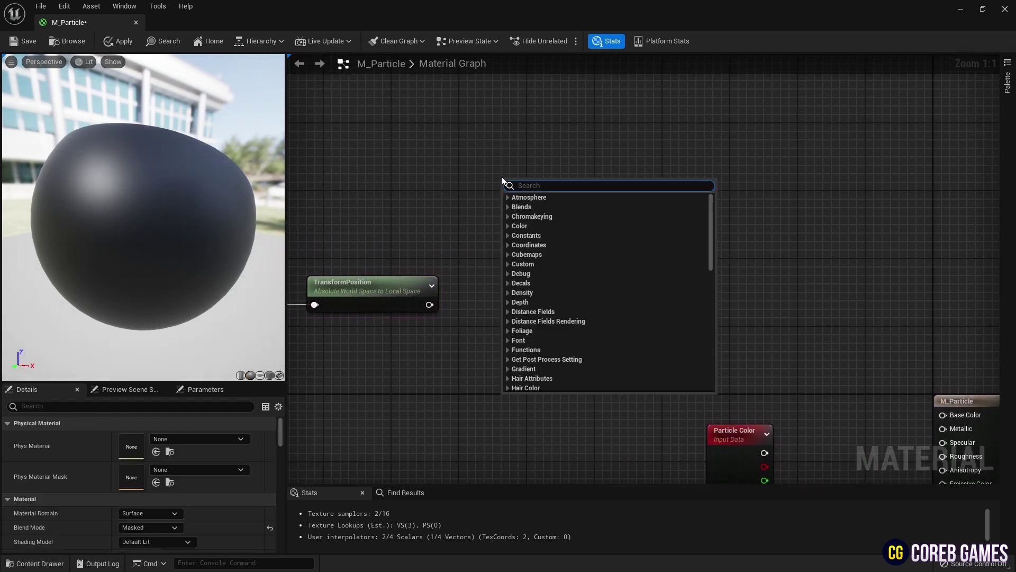
text(co)
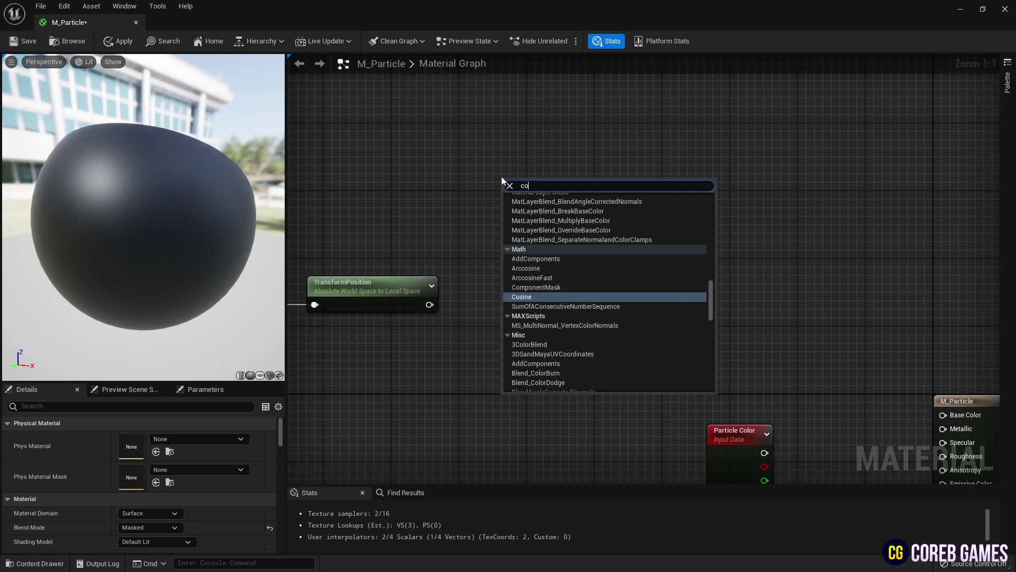
key(BackSpace)
key(BackSpace)
text(rot)
key(Return)
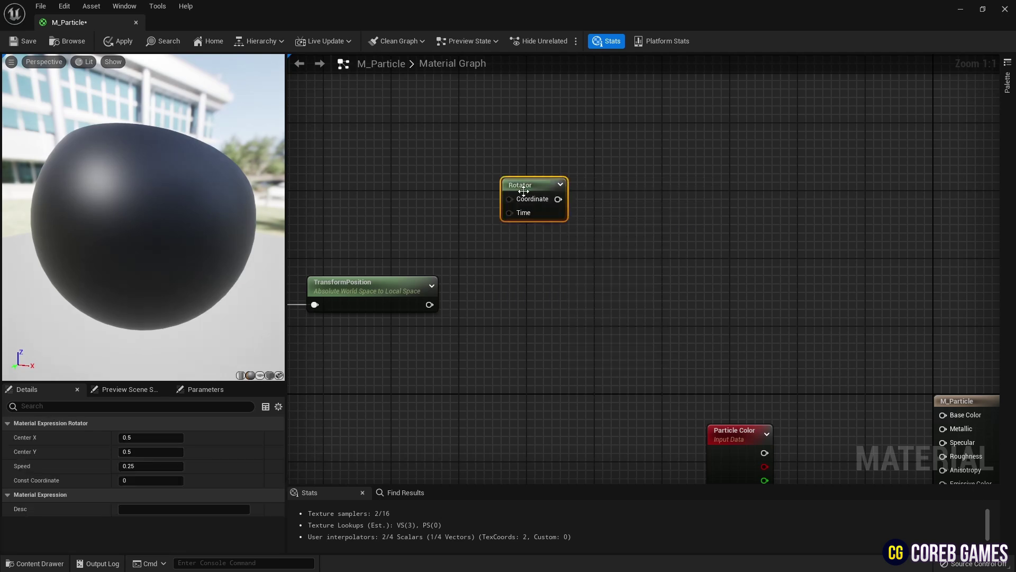
Step: Duplicate the Rotator node twice and arrange the three Rotators in a vertical column
drag(522, 186, 581, 166)
key(ctrl+d)
right_click(598, 337)
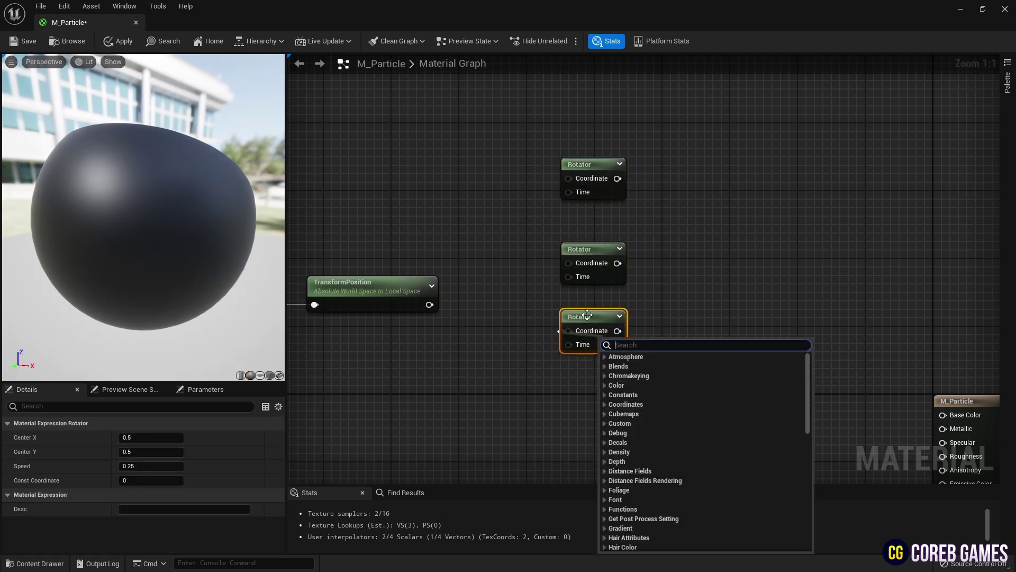
drag(593, 325, 601, 342)
Step: Add a ComponentMask node limited to the R channel and duplicate it so each Rotator has a mask to its left
right_click(468, 233)
text(com)
key(Return)
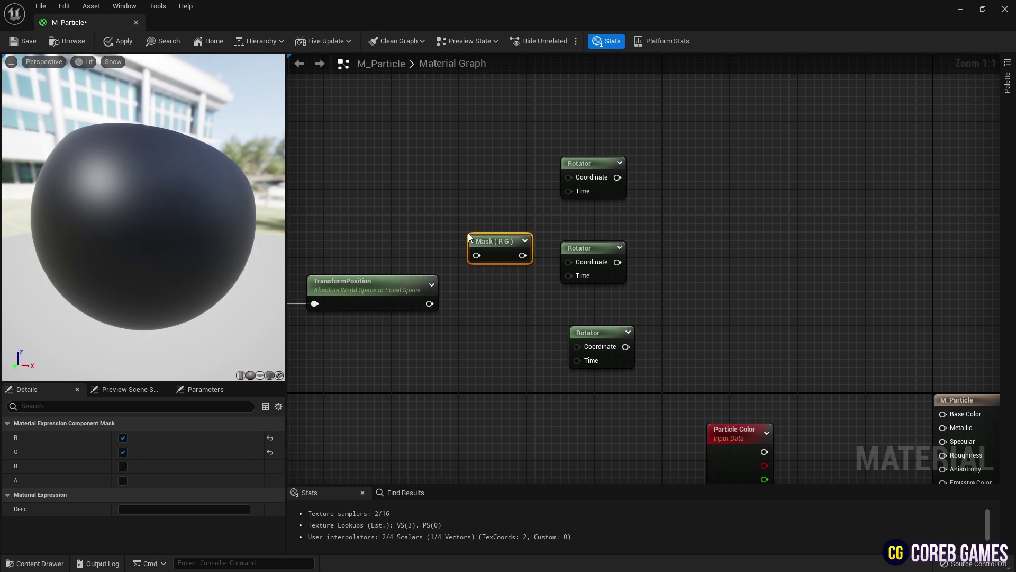
click(122, 438)
drag(497, 244, 487, 172)
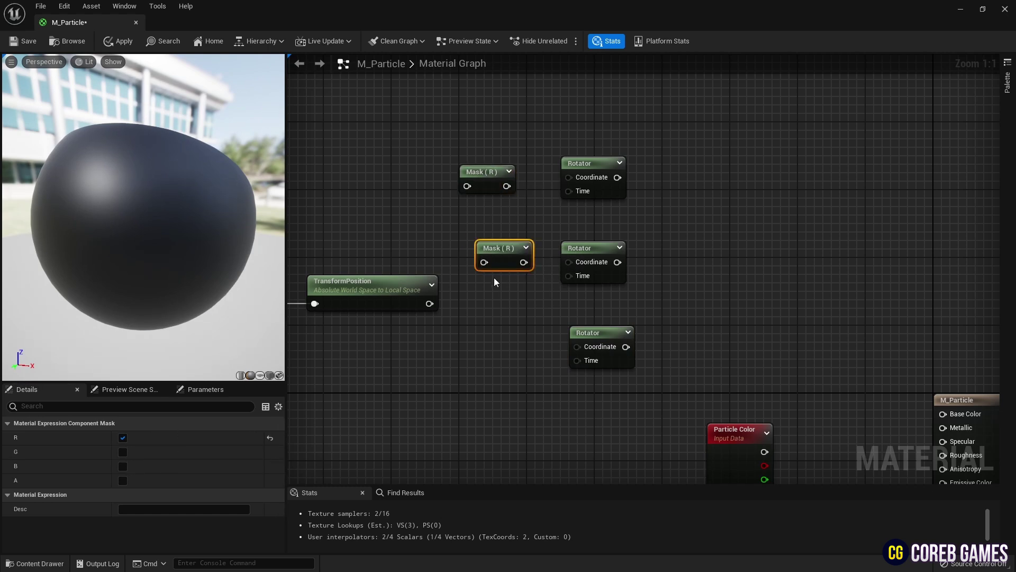
drag(510, 249, 502, 240)
Step: Set the middle mask to the G channel only and the lowest mask to the B channel only
click(490, 244)
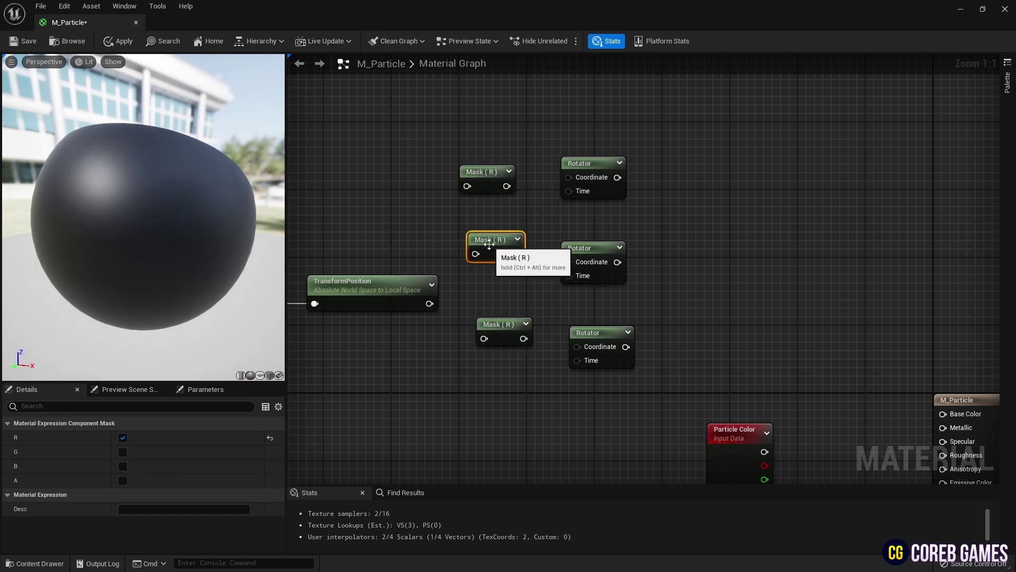
click(123, 437)
click(122, 451)
click(498, 325)
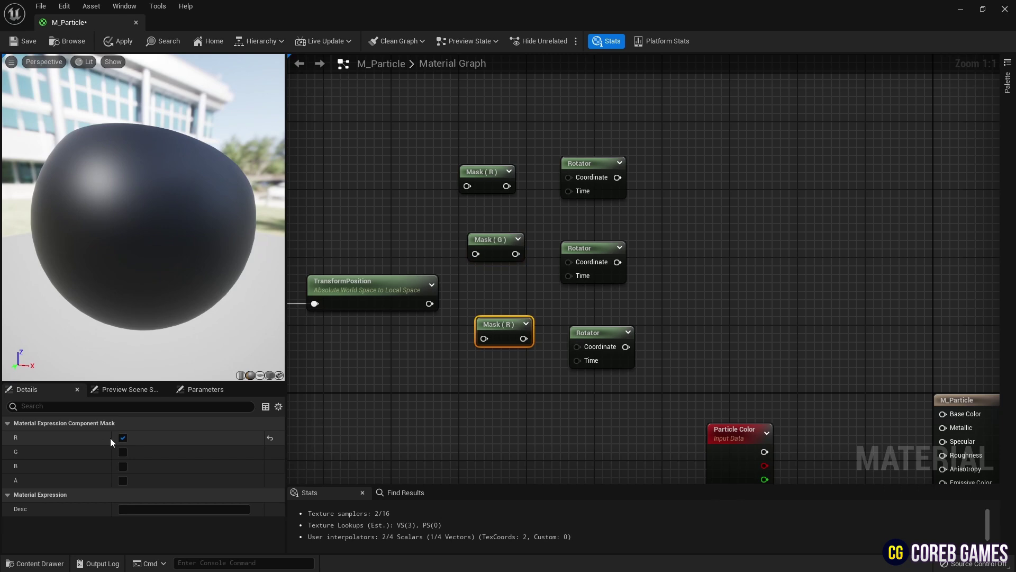
click(122, 466)
Step: Wire TransformPosition into the R, G and B masks, align the masks, and connect each to its adjacent Rotator's Coordinate input
drag(429, 303, 453, 246)
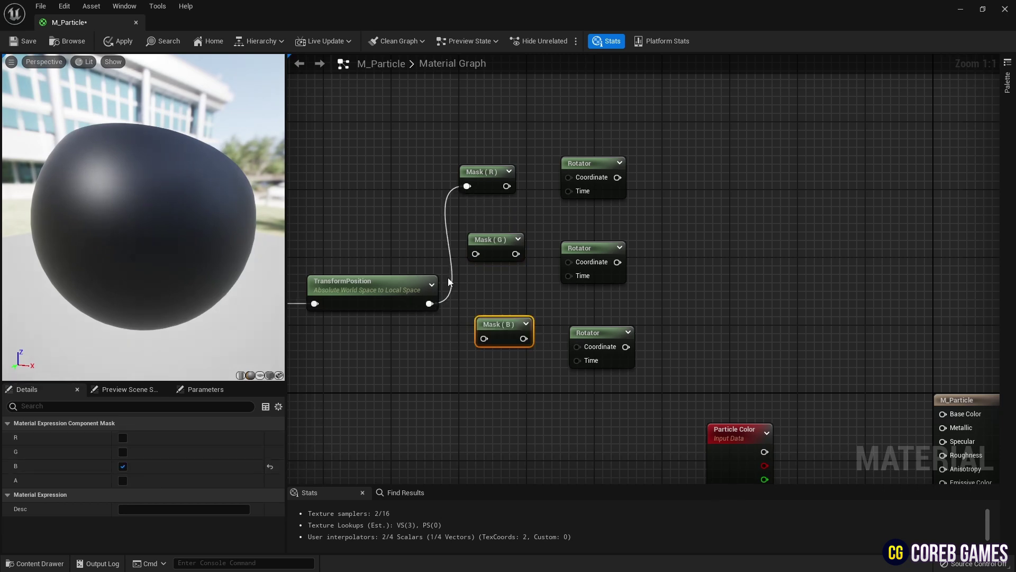
drag(429, 303, 477, 257)
drag(429, 303, 482, 337)
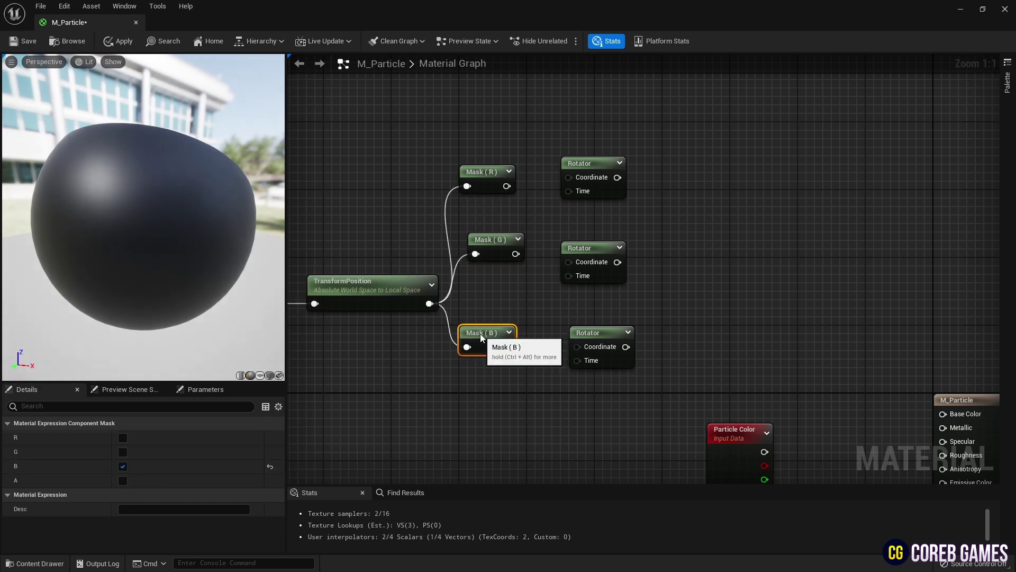
drag(497, 244, 498, 252)
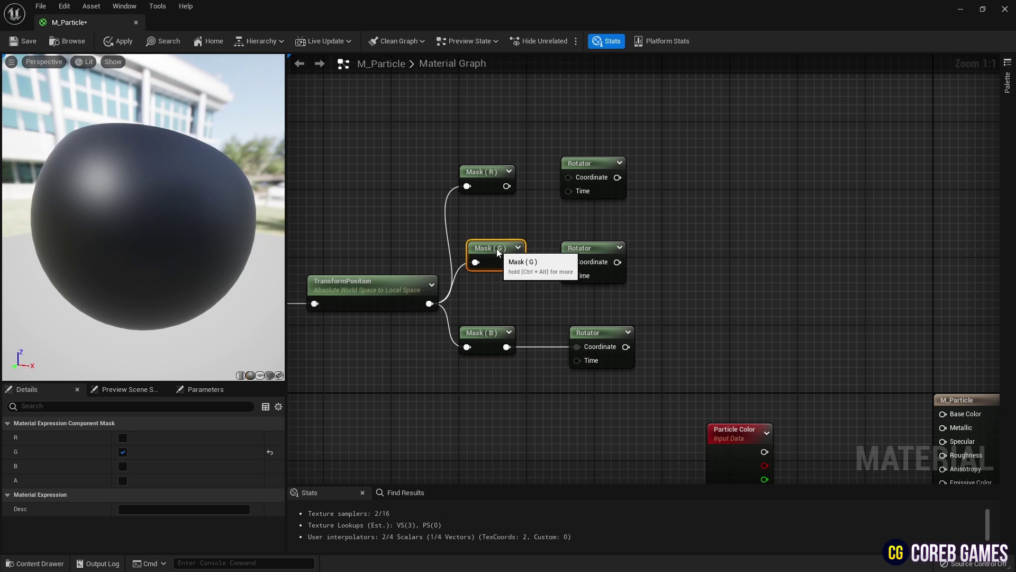
drag(505, 186, 504, 171)
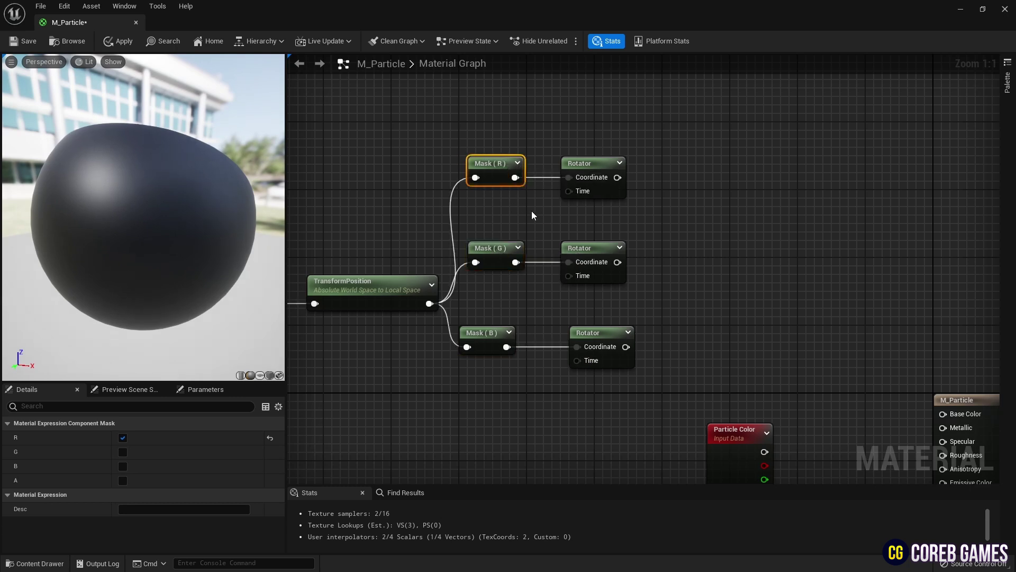
Step: Add a Dynamic Parameter node below the TransformPosition node
right_drag(540, 215, 627, 133)
right_click(395, 295)
text(dy)
click(441, 351)
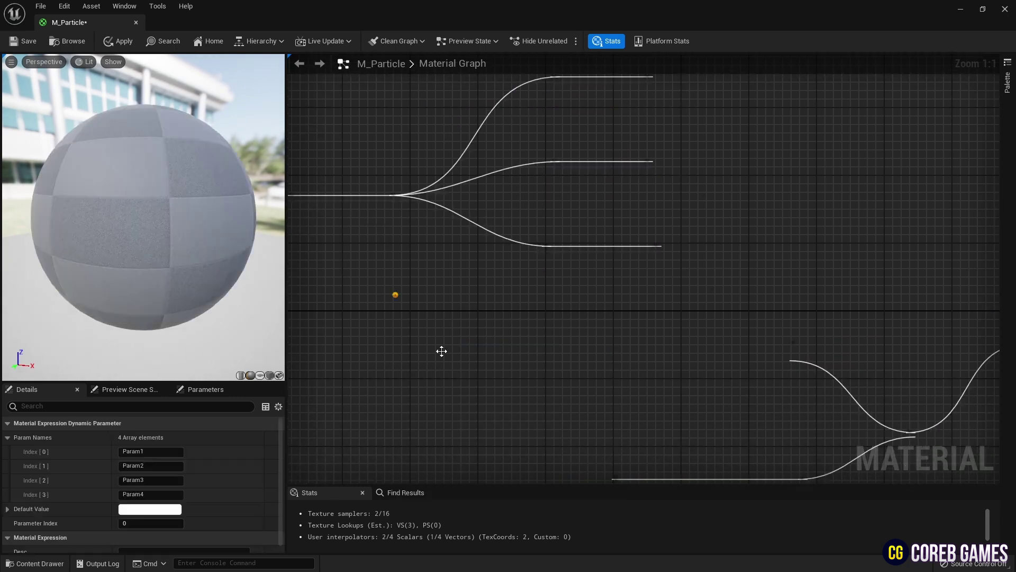
Step: Name the four Dynamic Parameter outputs R, G, B and Bright in order
click(138, 451)
text(R)
key(Tab)
text(H)
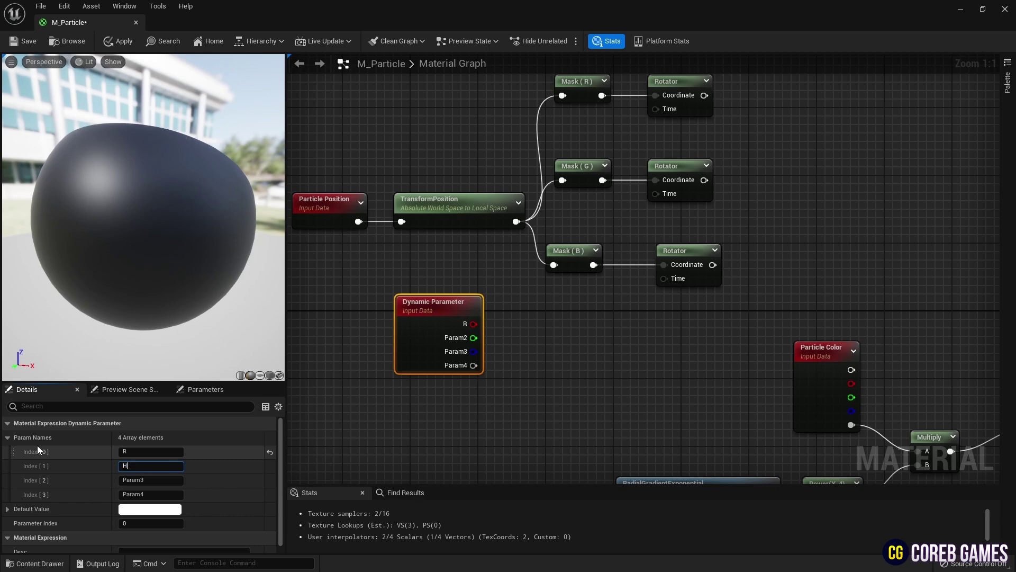
key(BackSpace)
text(G)
key(Tab)
text(B)
key(Tab)
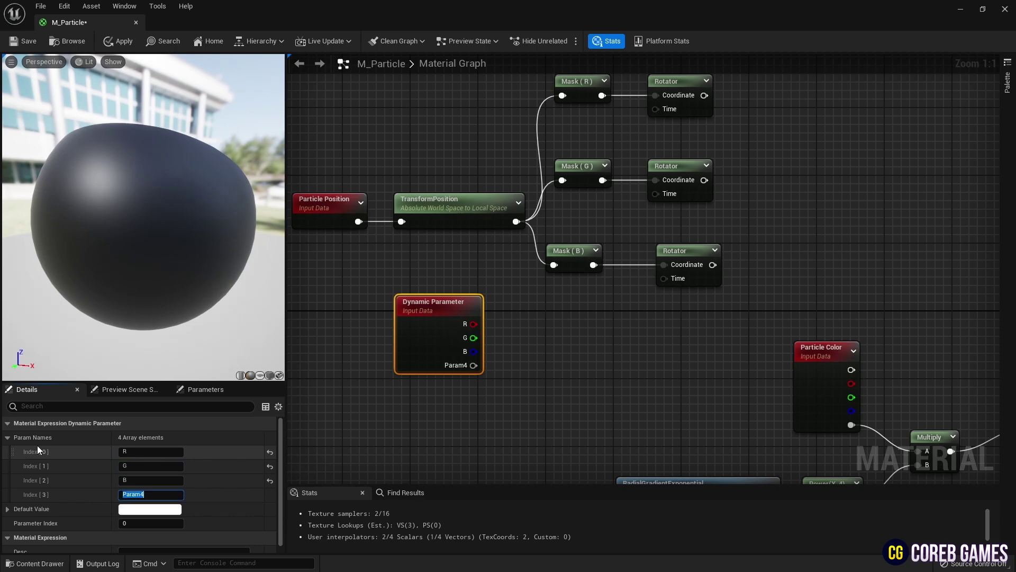
text(Bright)
key(Return)
Step: Connect the Dynamic Parameter's R, G and B outputs to the Time inputs of the upper, middle and lowest Rotators respectively
drag(463, 301, 478, 302)
right_drag(575, 302, 511, 342)
click(496, 340)
drag(424, 384, 574, 255)
drag(424, 412, 583, 340)
Step: Add a MakeFloat3 node beside the Rotators and connect the upper, middle and lowest Rotator outputs to X, Y and Z
right_drag(697, 230, 654, 222)
right_click(633, 188)
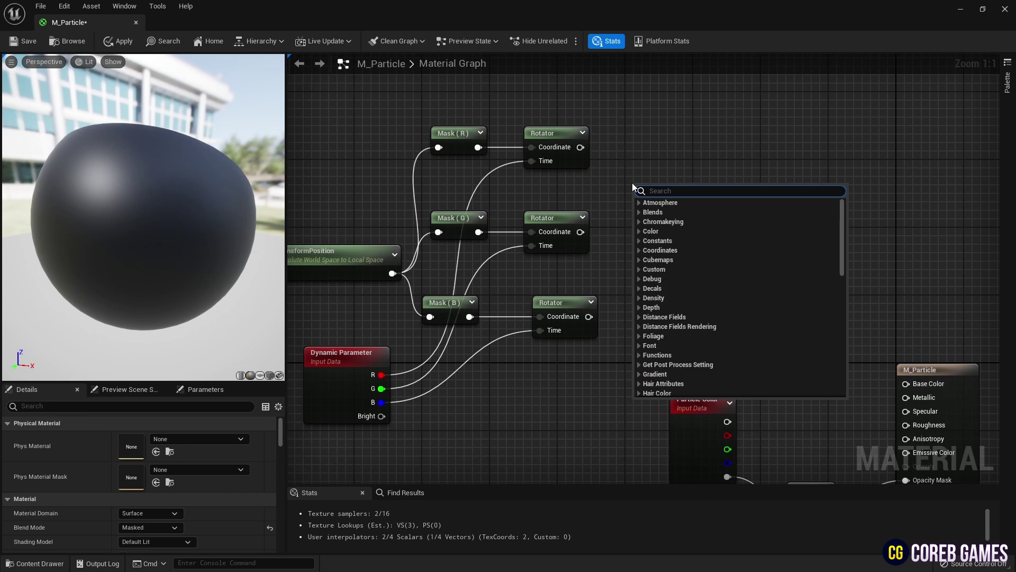
text(make)
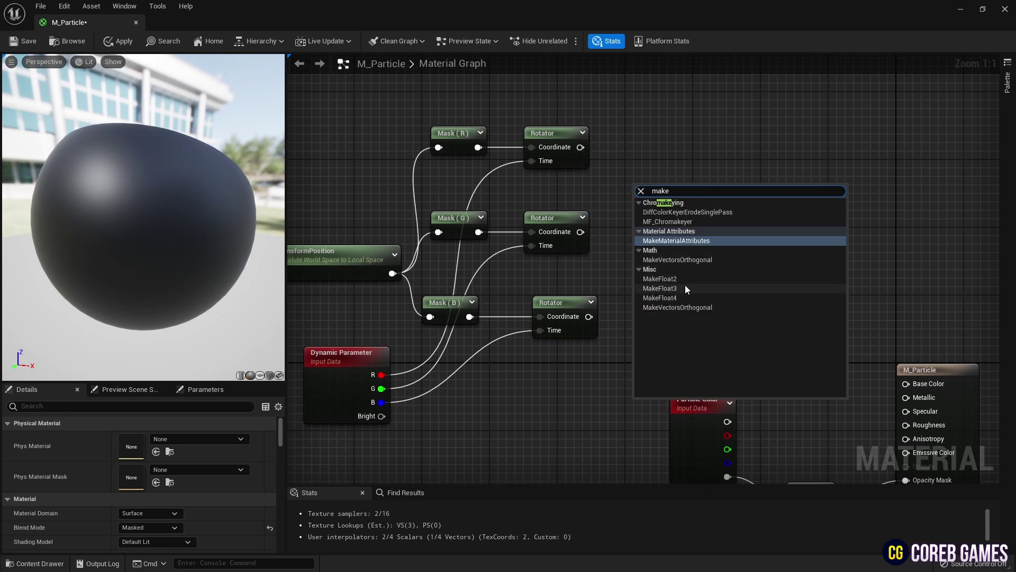
click(683, 288)
drag(580, 147, 658, 222)
drag(581, 231, 659, 236)
drag(587, 317, 661, 252)
drag(671, 212, 654, 213)
Step: Add a Multiply node beyond MakeFloat3, with the MakeFloat3 result in A and the Dynamic Parameter's Bright output in B
right_drag(351, 363, 379, 309)
click(379, 309)
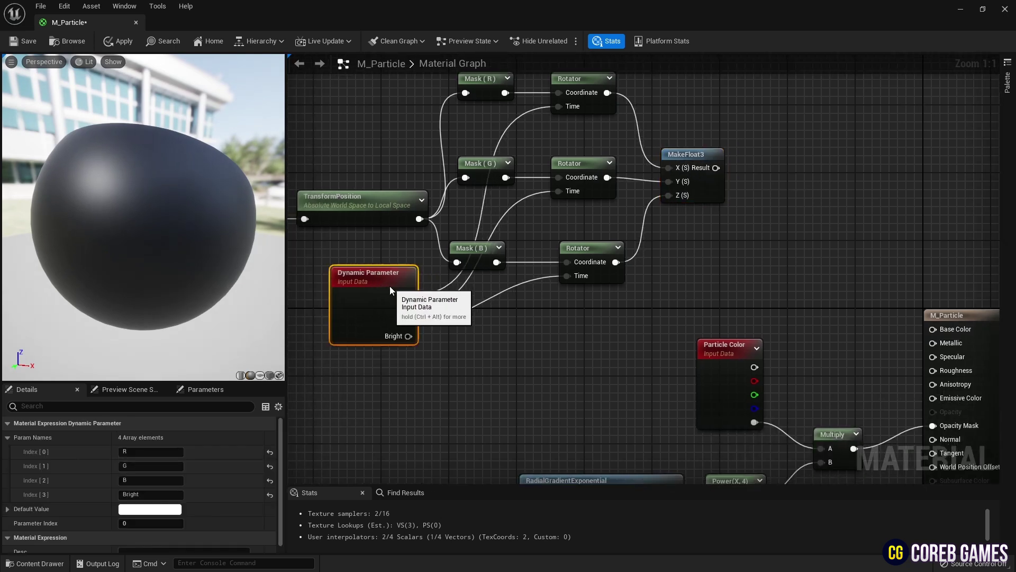
right_drag(739, 255, 709, 225)
click(706, 232)
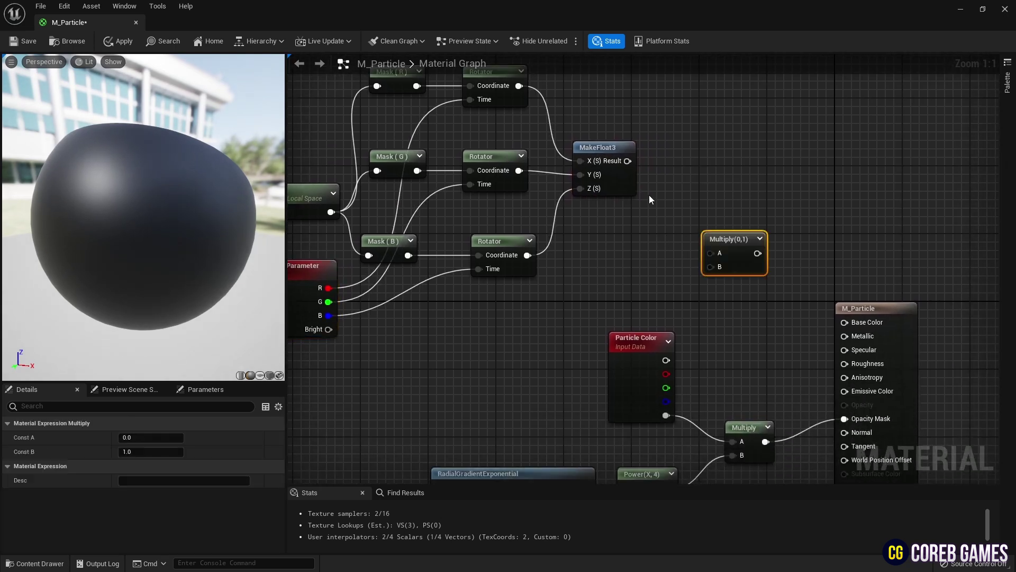
drag(627, 161, 711, 253)
drag(330, 329, 710, 267)
click(750, 295)
Step: Add a second Multiply combining the first Multiply's output in A with the Particle Color RGB in B, and connect it to Emissive Color
right_drag(749, 295, 723, 250)
key(m)
click(709, 251)
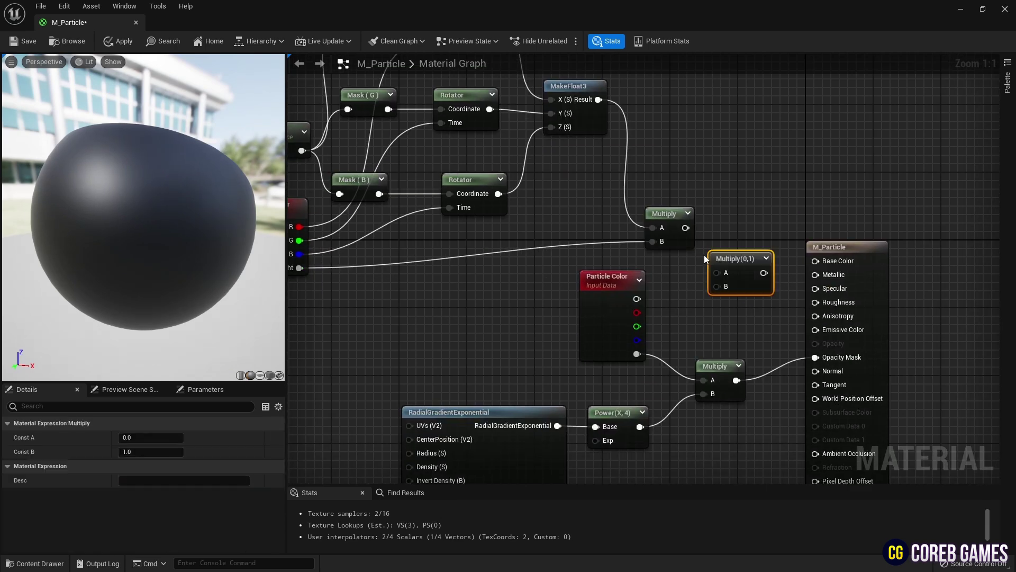
drag(637, 299, 717, 286)
drag(685, 228, 719, 274)
drag(760, 273, 816, 329)
drag(731, 273, 719, 296)
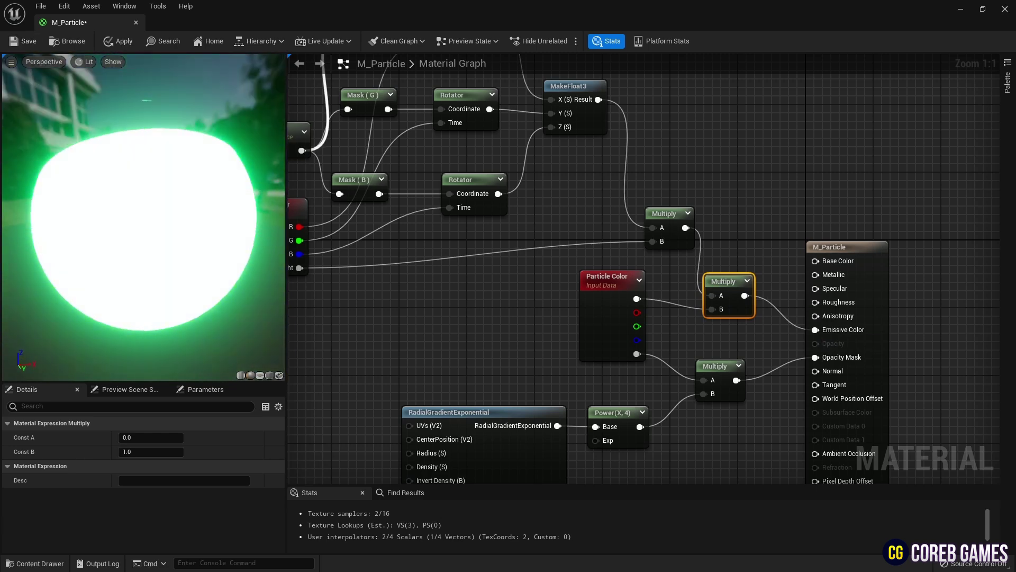
Step: Close the material editor and create a new Niagara system in the Content folder from the Fountain emitter template
click(136, 23)
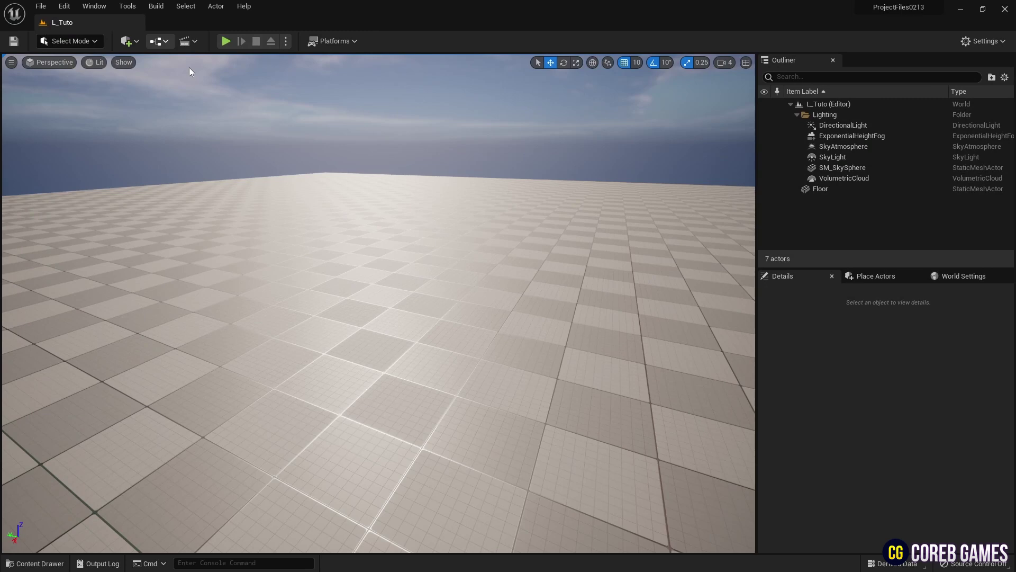
click(58, 562)
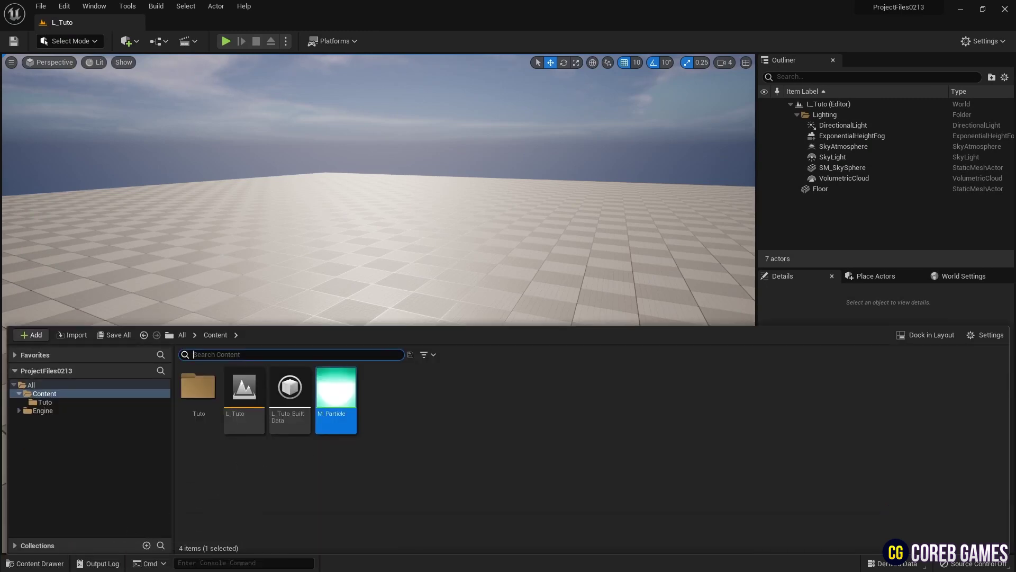
key(ctrl+space)
click(48, 564)
right_click(388, 401)
click(440, 181)
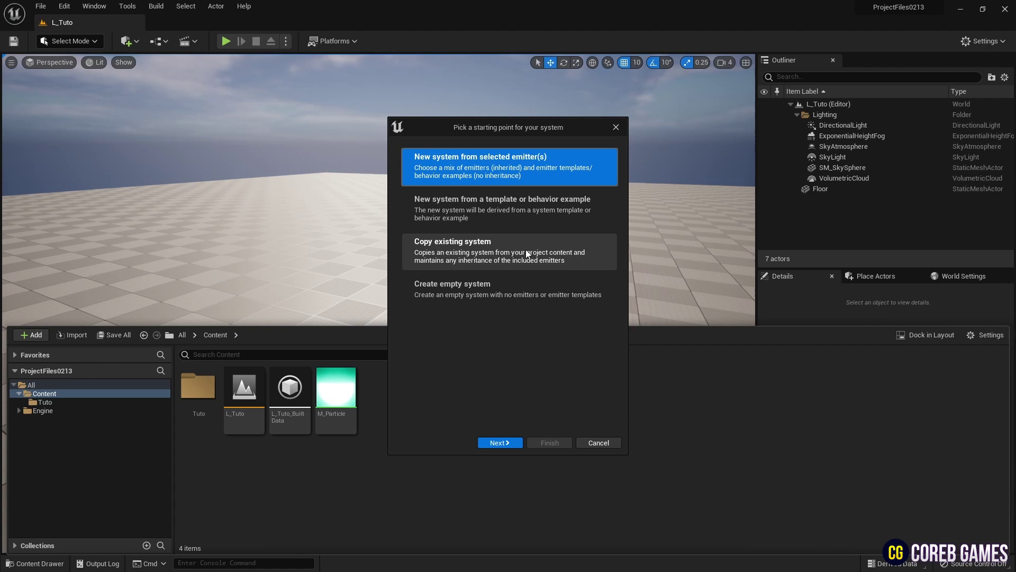
click(501, 442)
click(503, 382)
click(599, 417)
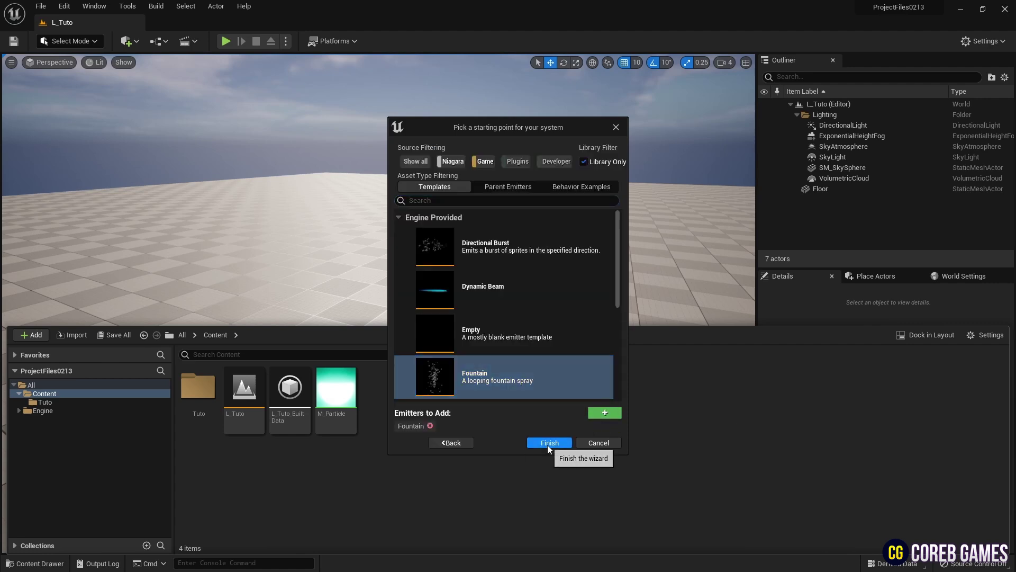
click(549, 443)
Step: Name the new Niagara system NS_Colorful and save all modified content
text(NS_)
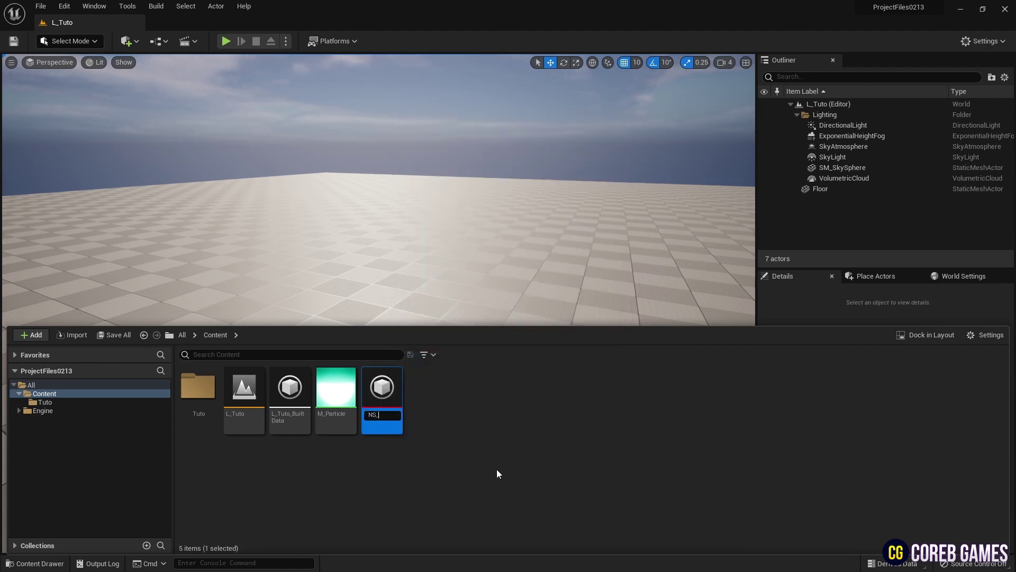
text(Colorful)
key(Return)
click(113, 335)
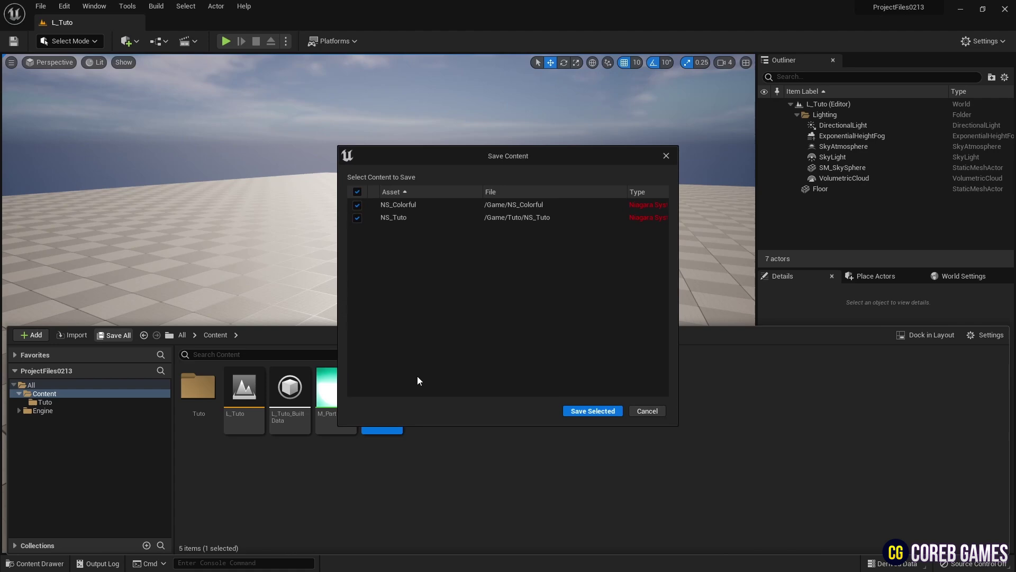
click(592, 410)
Step: Open the NS_Colorful system and move the Fountain emitter node closer to the system node
double_click(382, 389)
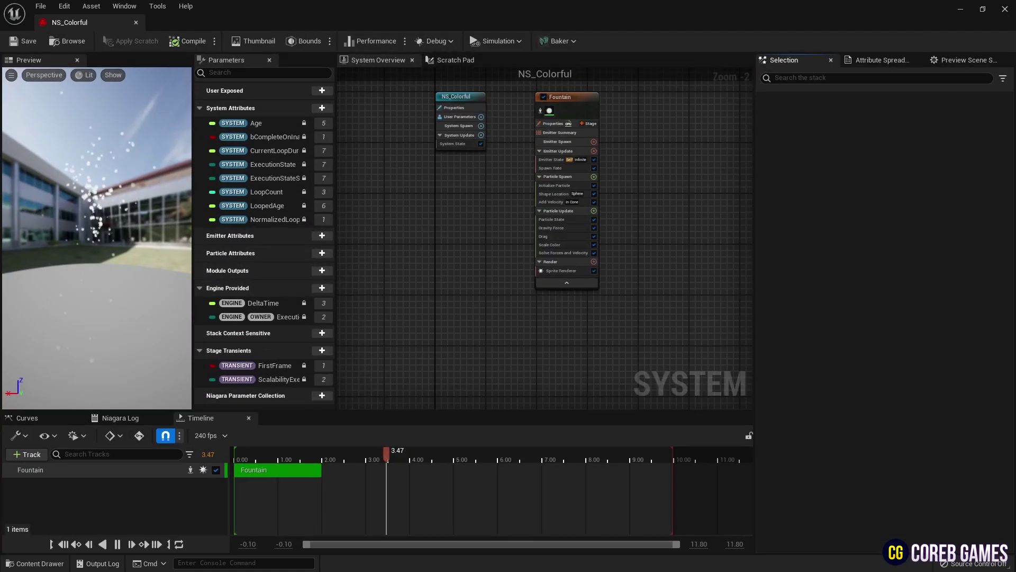
right_drag(453, 242, 443, 271)
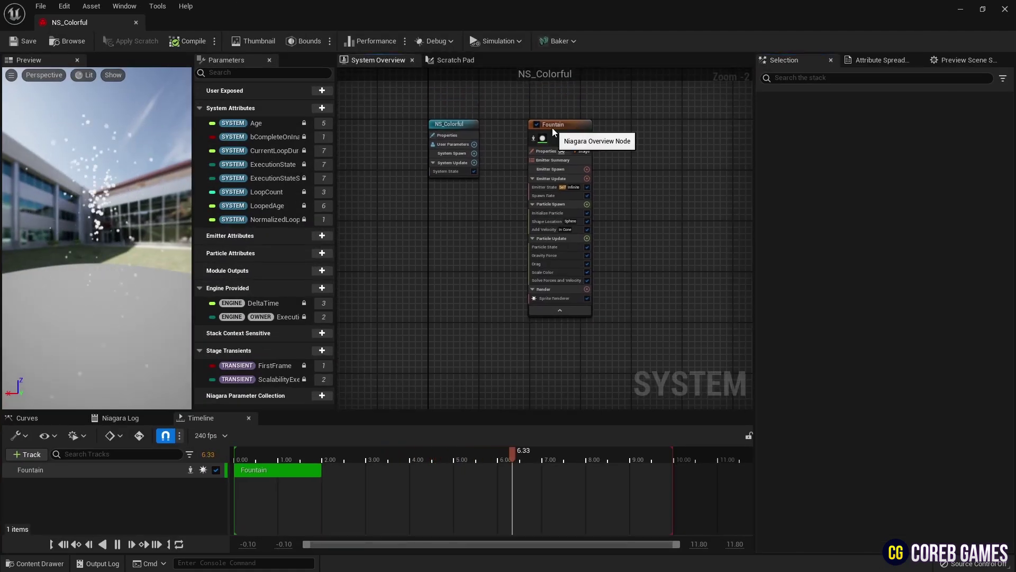
drag(552, 130, 521, 130)
right_drag(470, 183, 478, 189)
scroll(477, 189, up, 2)
Step: Move Add Velocity above Shape Location in Particle Spawn and delete the Gravity Force module from Particle Update
drag(538, 250, 541, 233)
click(557, 286)
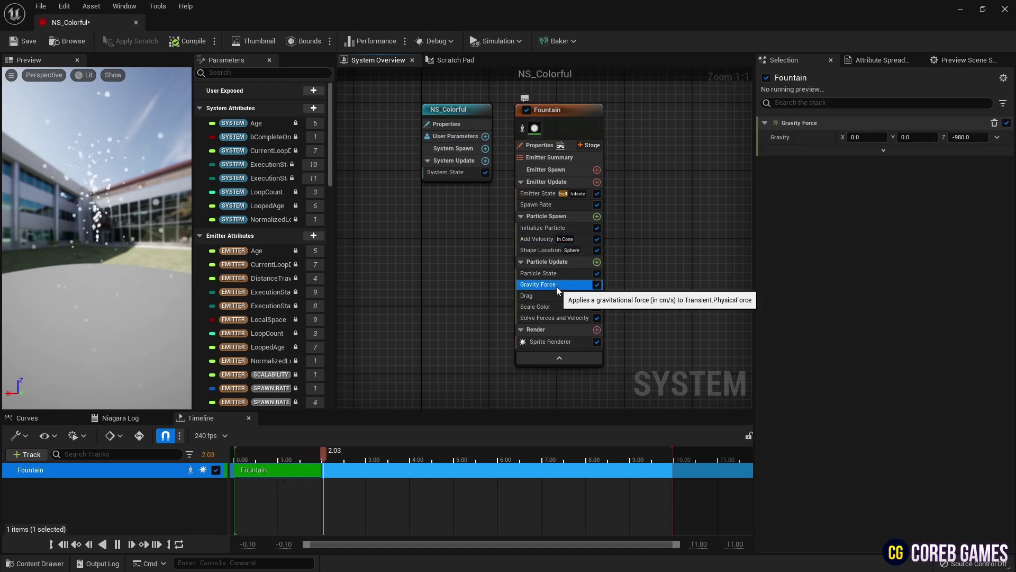
key(Delete)
Step: Set Add Velocity to From Point mode with a random speed from a minimum of 10 to a maximum of 30
click(556, 239)
click(867, 137)
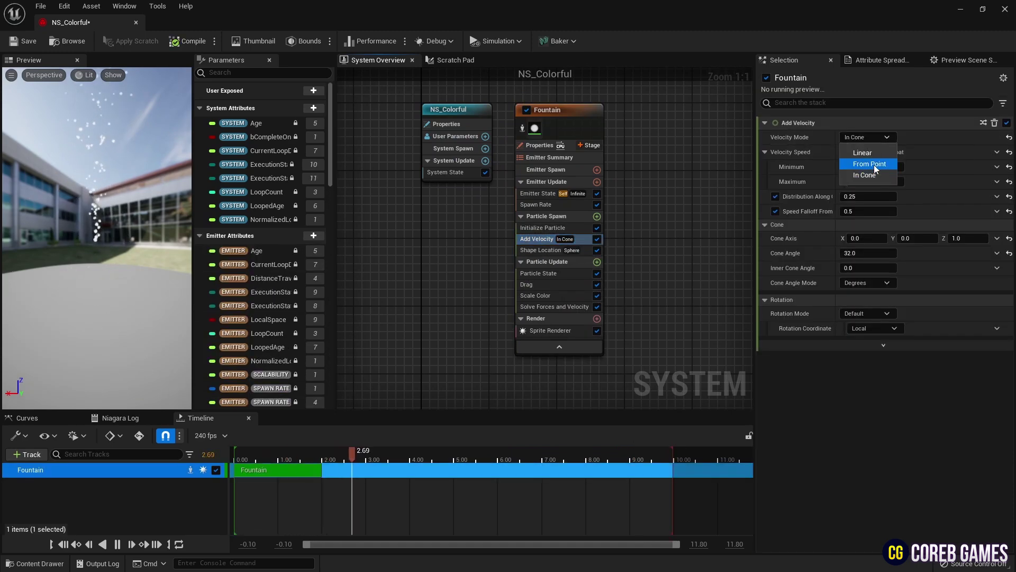
click(874, 164)
click(868, 167)
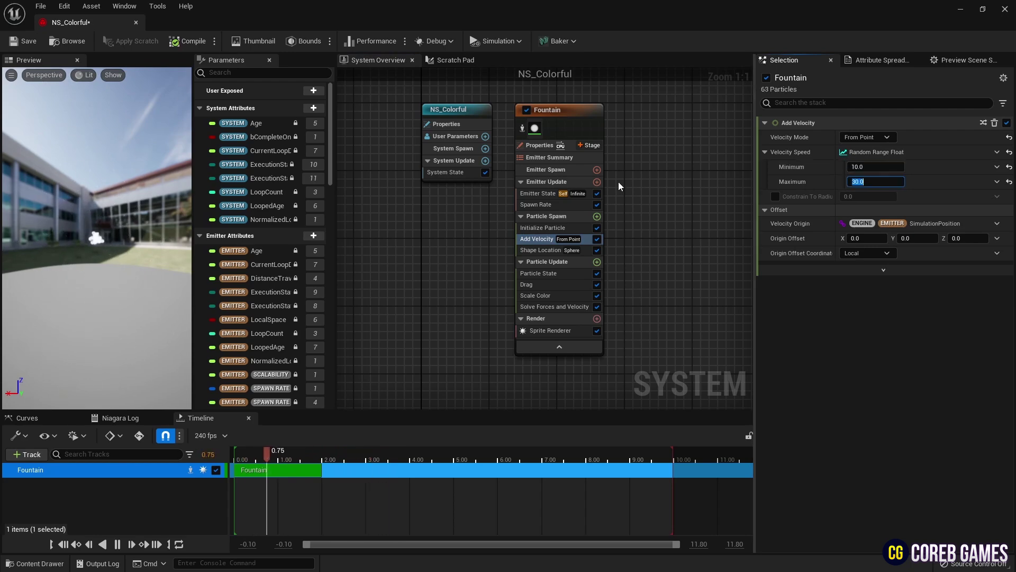
Step: Change the Shape Location module's shape primitive to Box / Plane
click(573, 250)
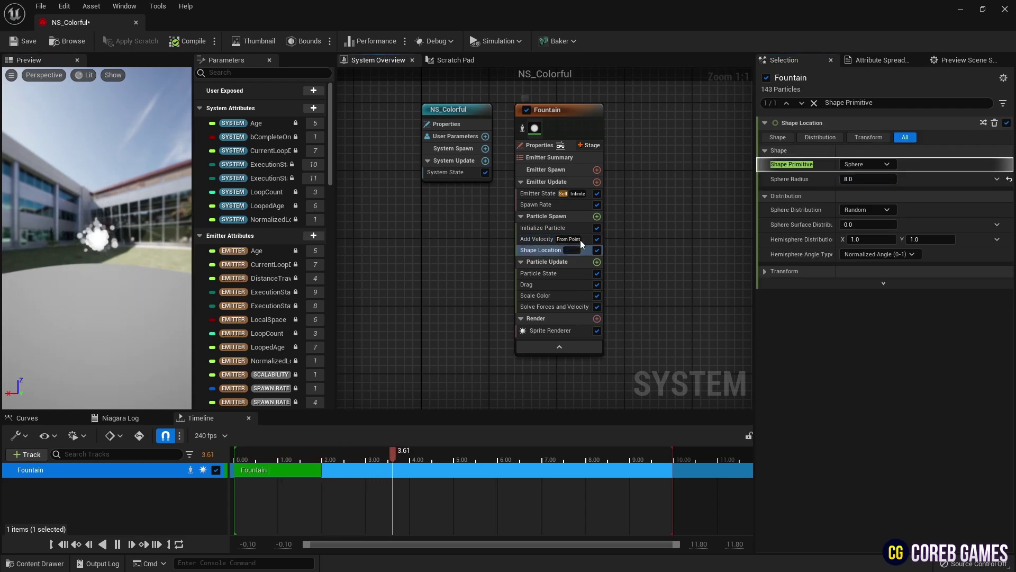
click(867, 164)
click(890, 205)
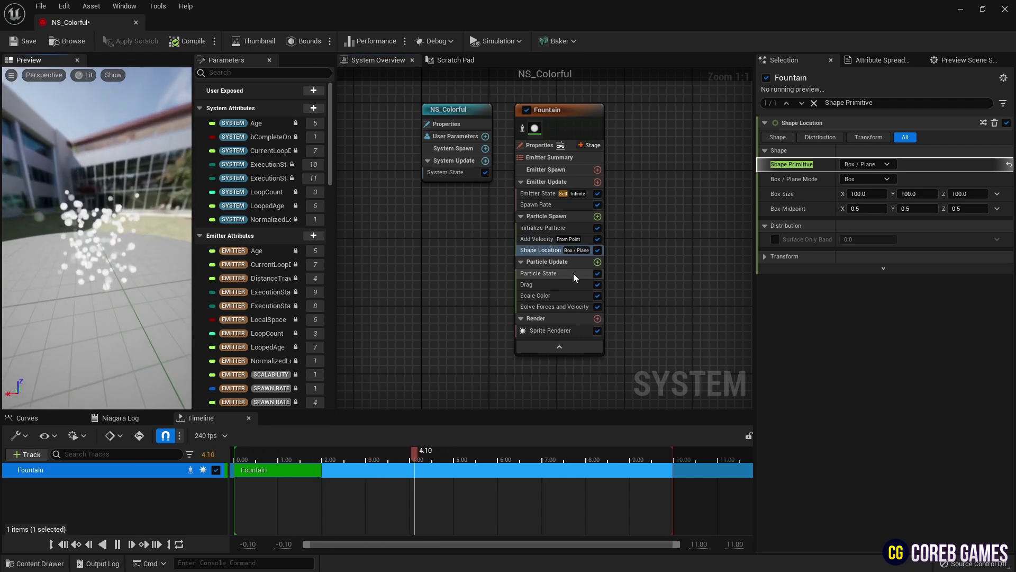
Step: Set the Fountain emitter's Sim Target to GPUCompute Sim in its emitter properties
click(559, 147)
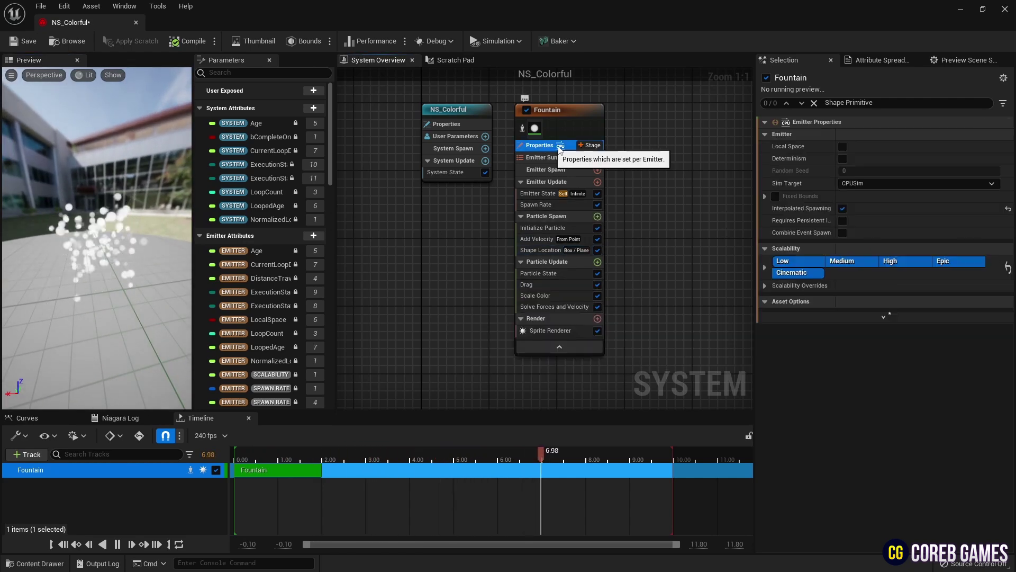
click(858, 183)
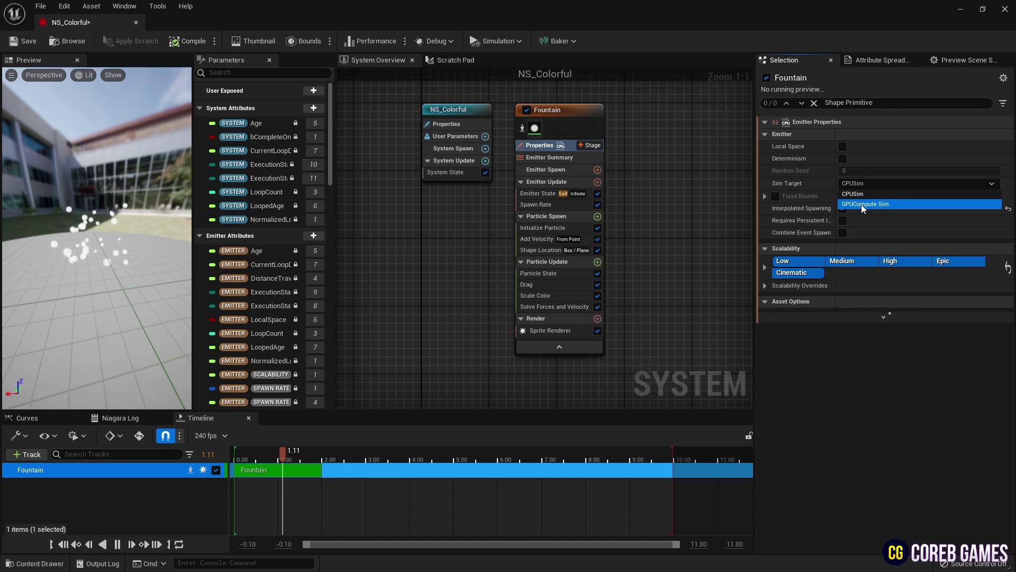
click(862, 205)
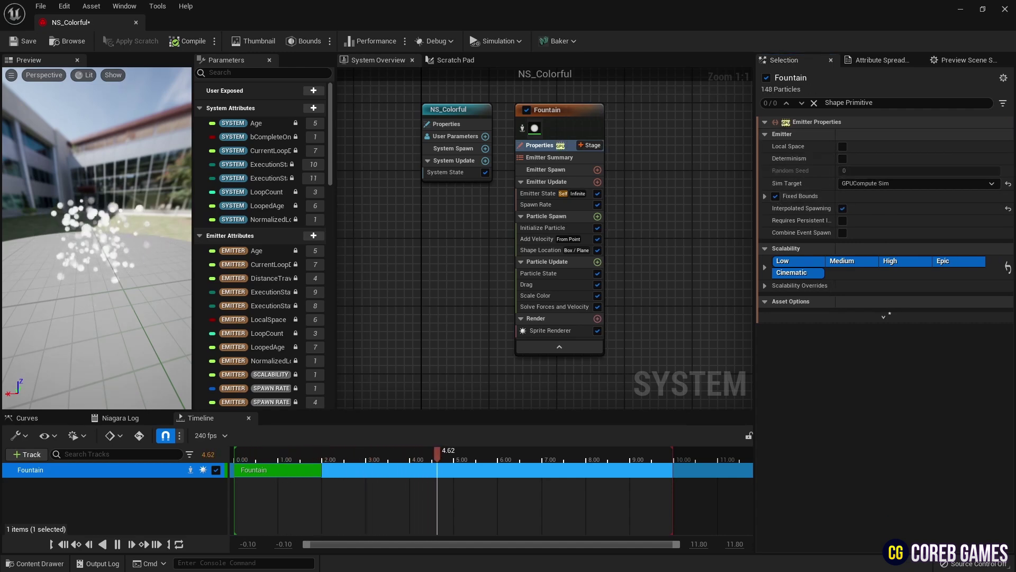
Step: Set the Fountain emitter's Spawn Rate to 1000
click(535, 204)
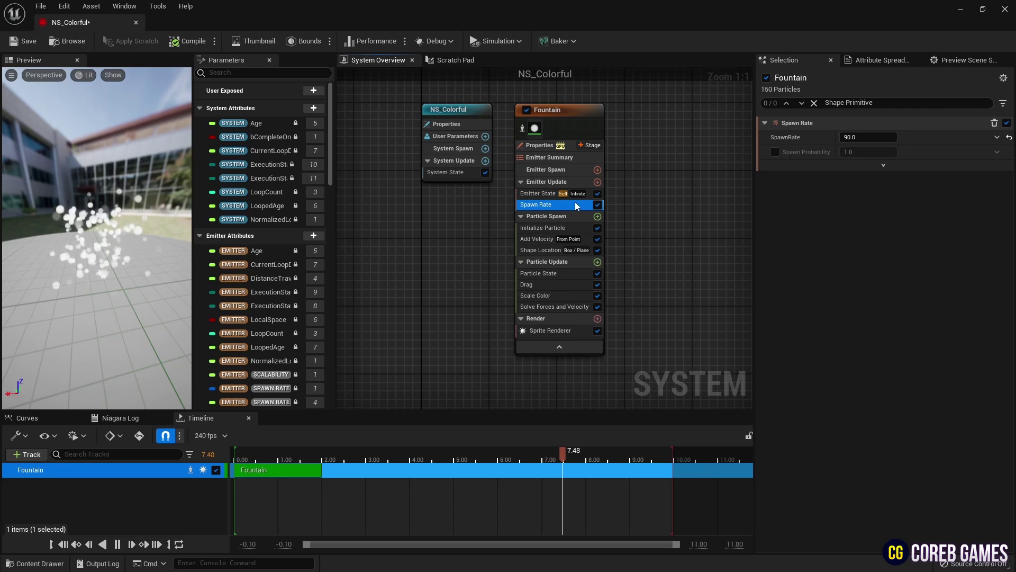
click(883, 138)
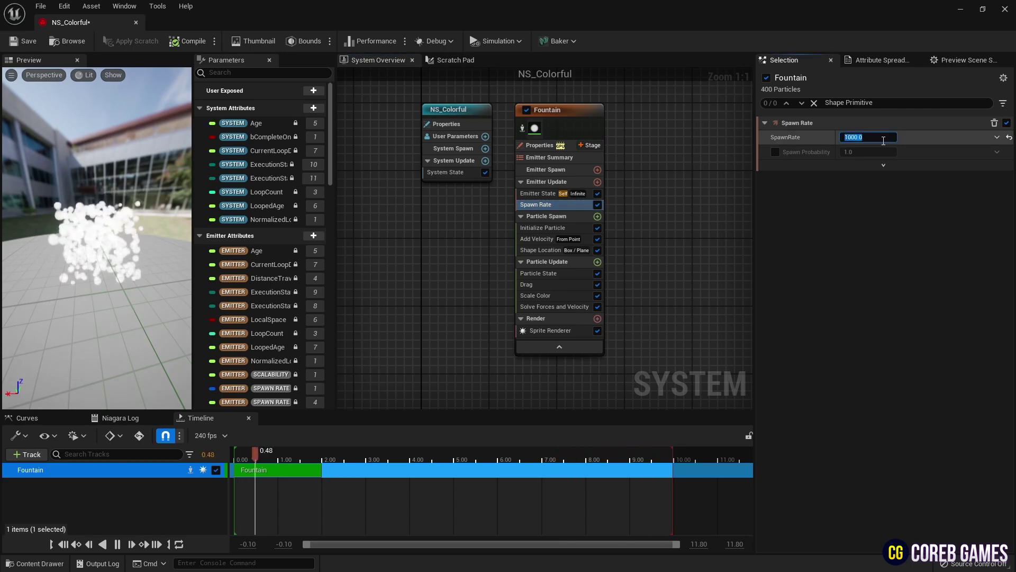
drag(132, 235, 175, 239)
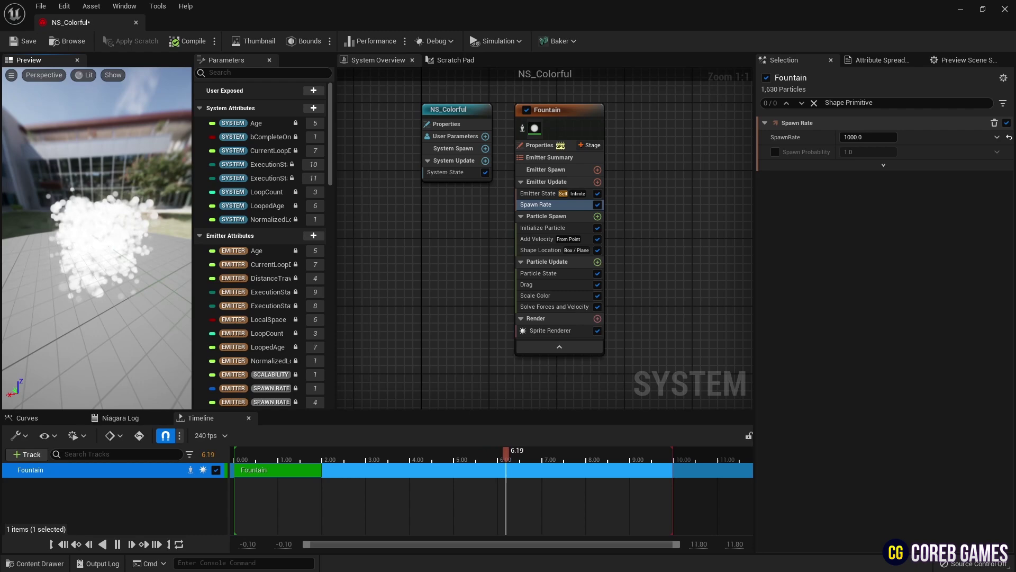
Step: Add a Scale Sprite Size module to the Fountain emitter's Particle Update group
click(542, 228)
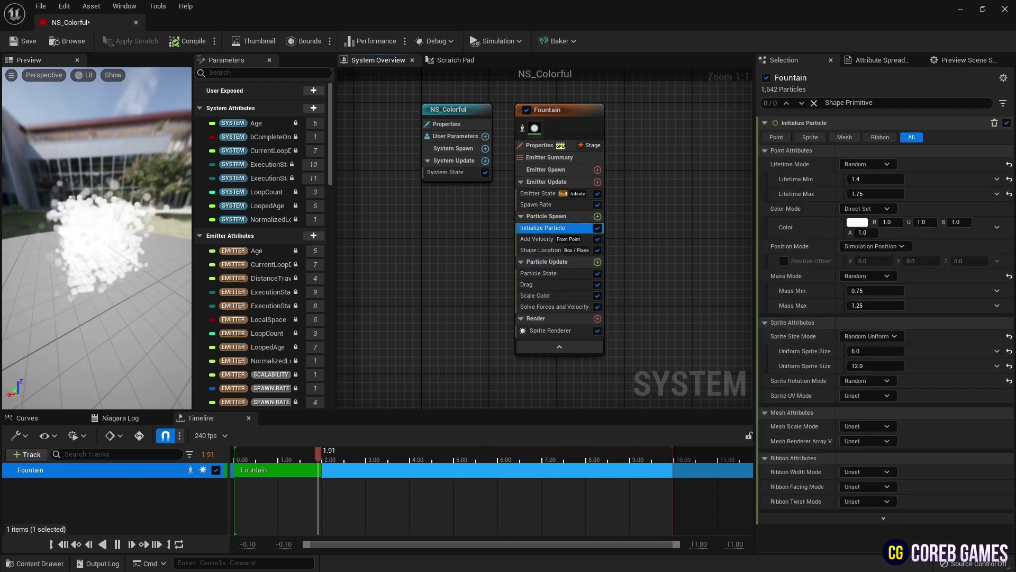
click(597, 262)
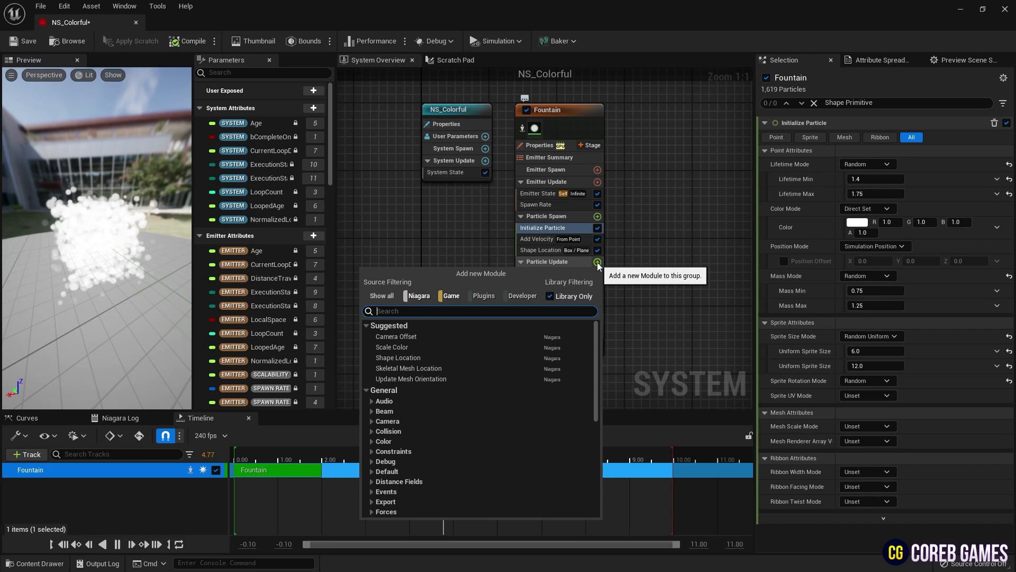
text(scale )
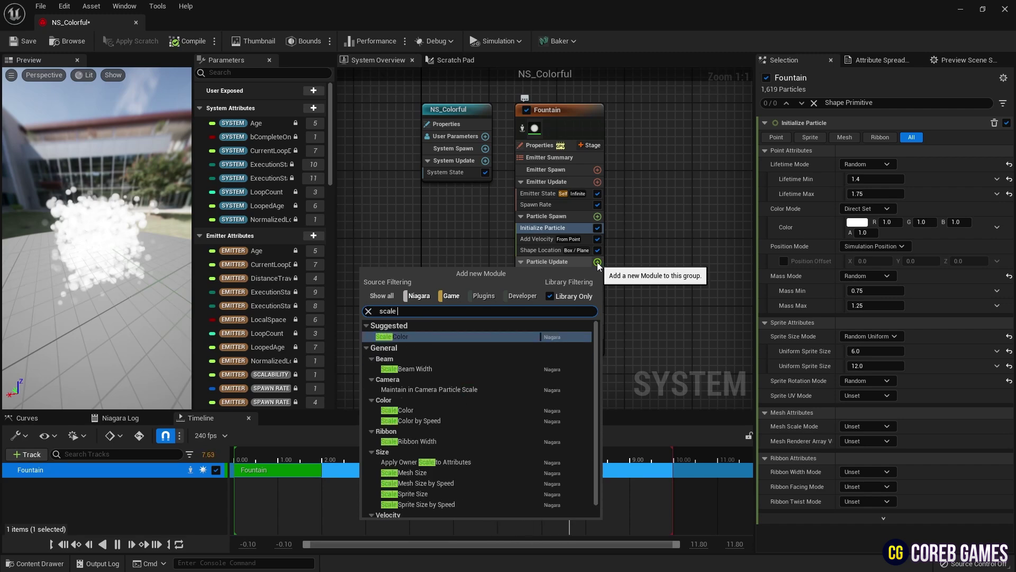
text(size)
key(Down)
key(Return)
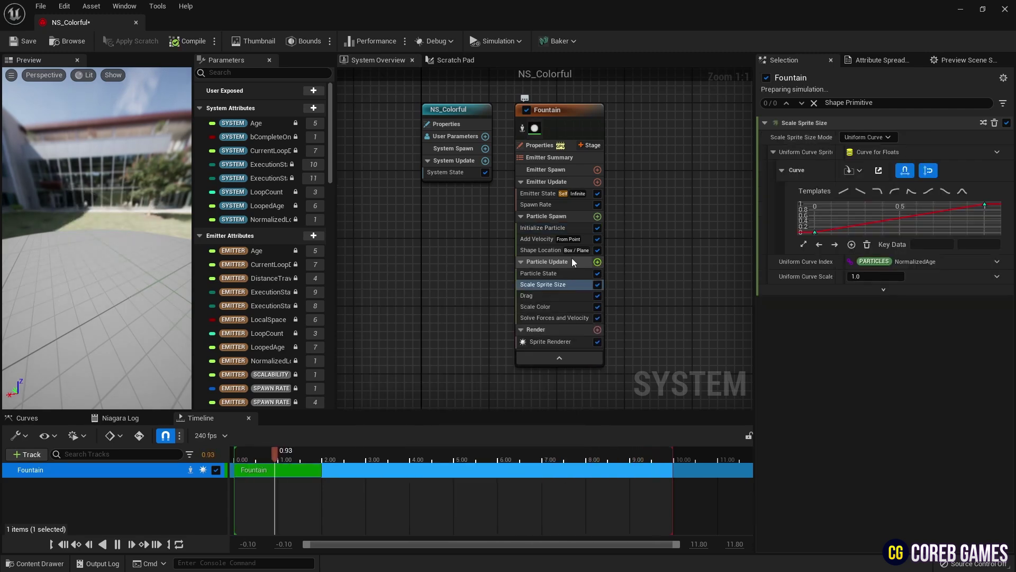
Step: Set the sprite size curve's first key to 1.0 and add a key at time 0.5 with value 2.0
click(817, 233)
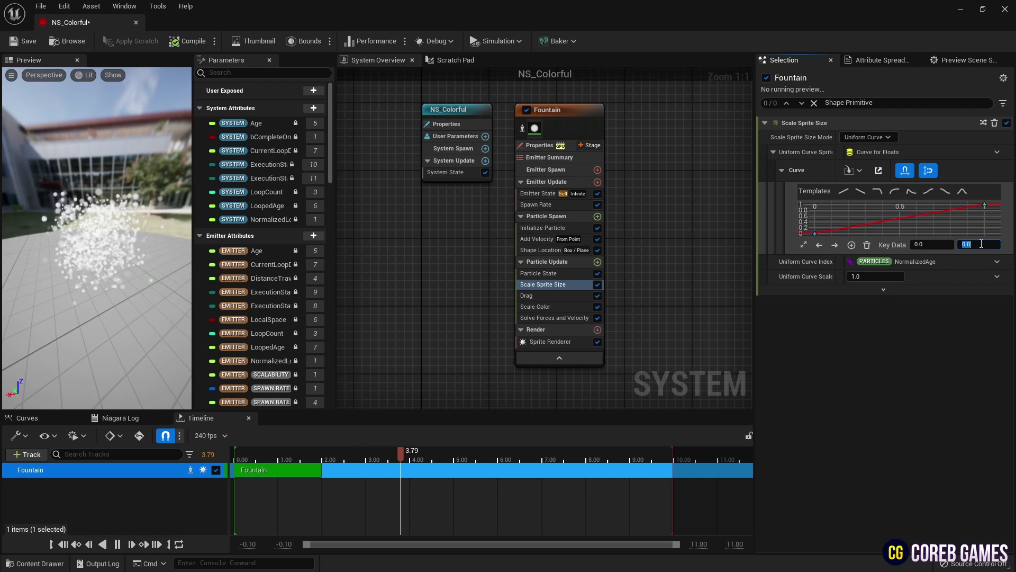
right_drag(906, 227, 909, 235)
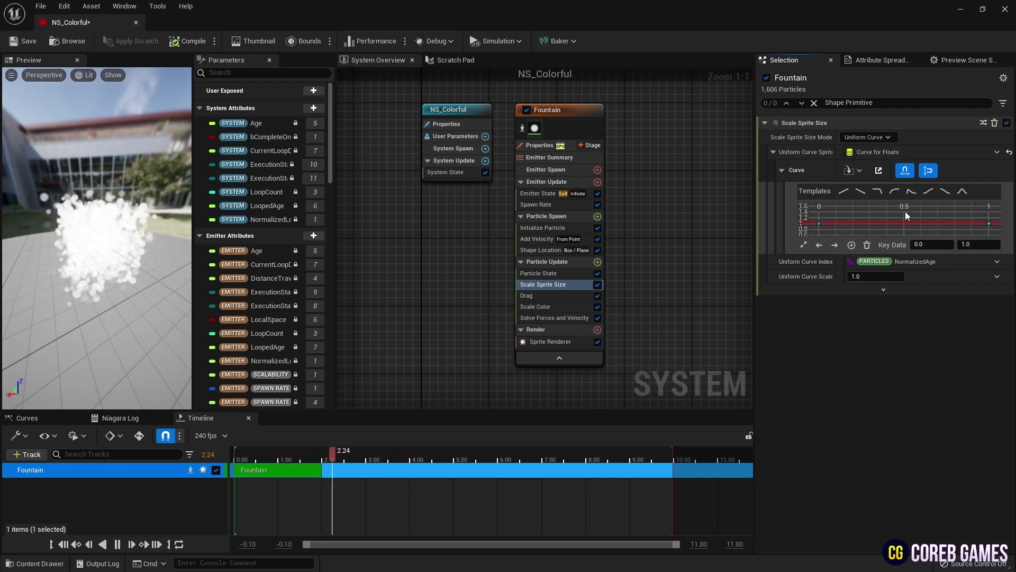
right_click(905, 212)
click(861, 204)
right_click(903, 217)
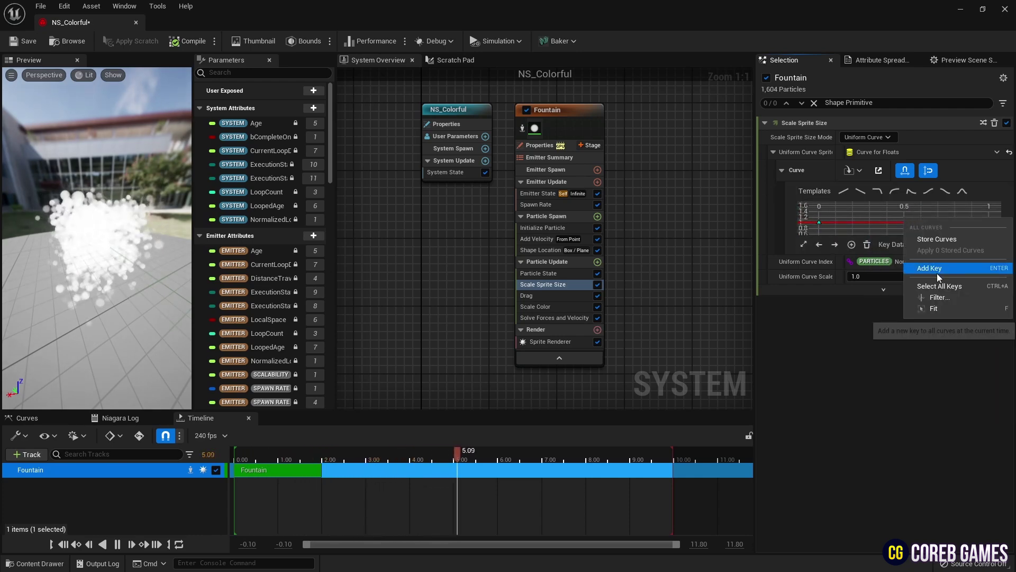
click(937, 268)
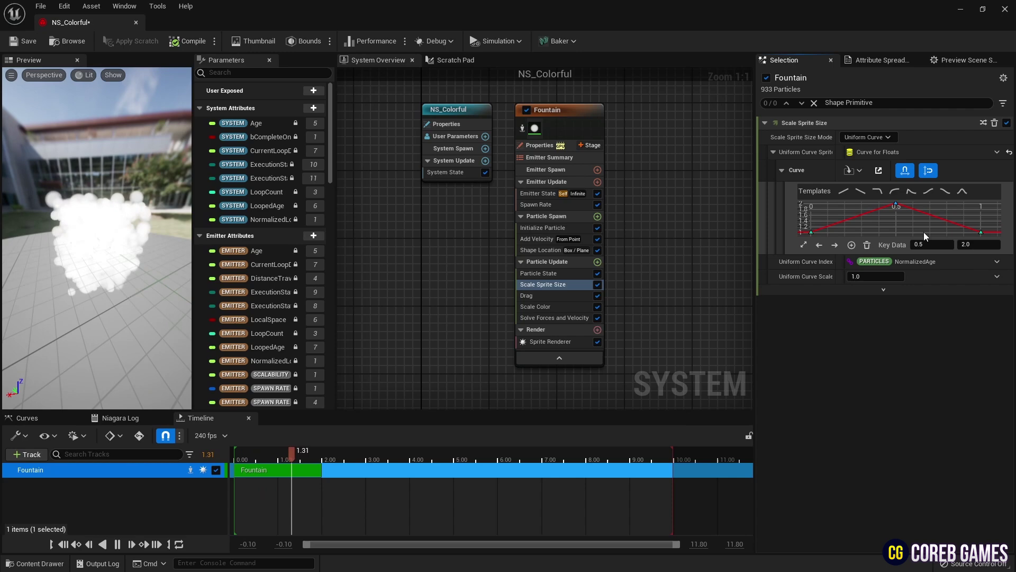
Step: Smooth the sprite size curve by giving its keys at times 0.5 and 0 automatic tangents
right_click(898, 206)
click(937, 306)
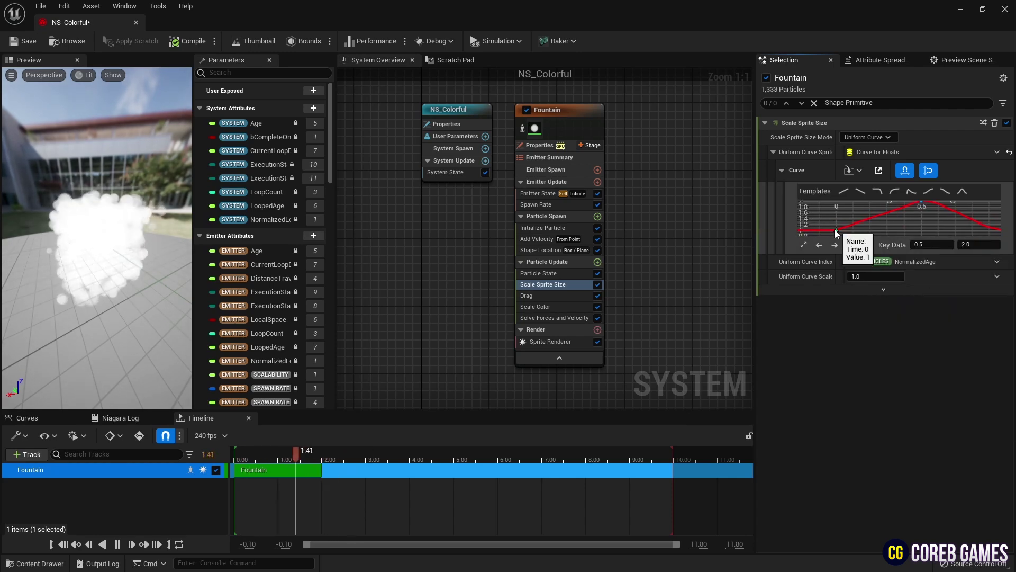
right_click(834, 230)
click(888, 314)
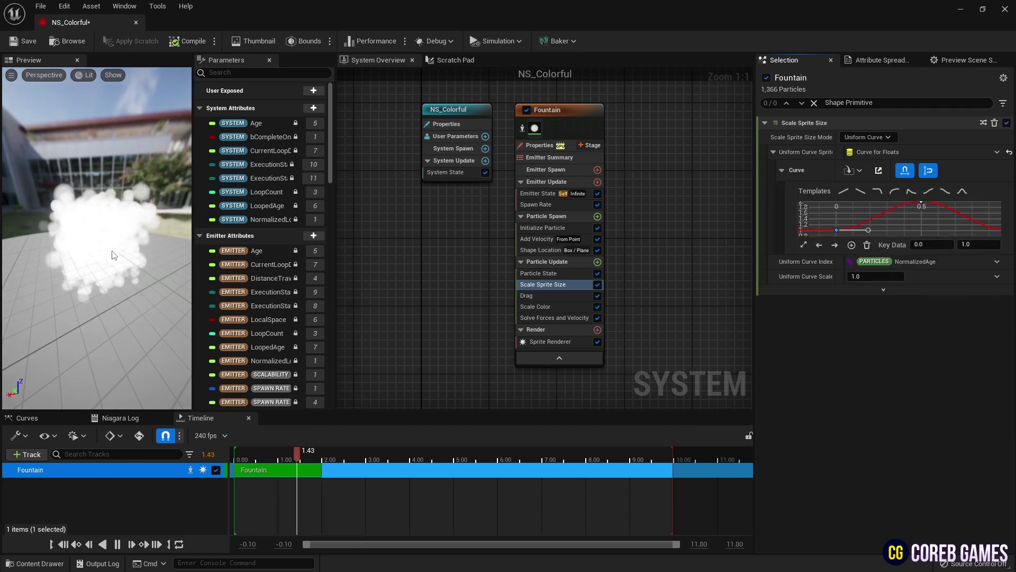
drag(112, 255, 117, 242)
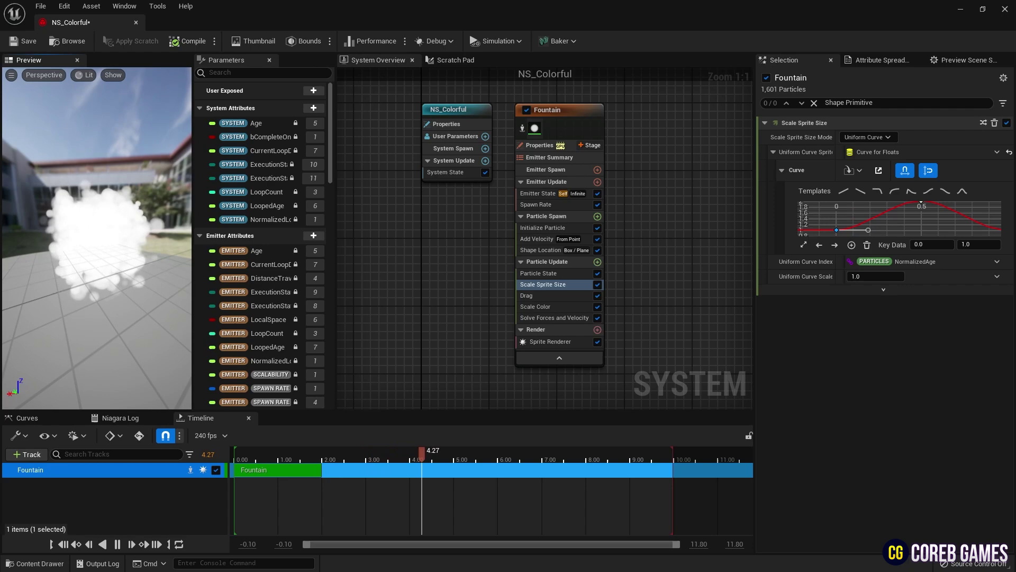
Step: Assign the M_Particle material to the Fountain emitter's Sprite Renderer and save the system
click(551, 342)
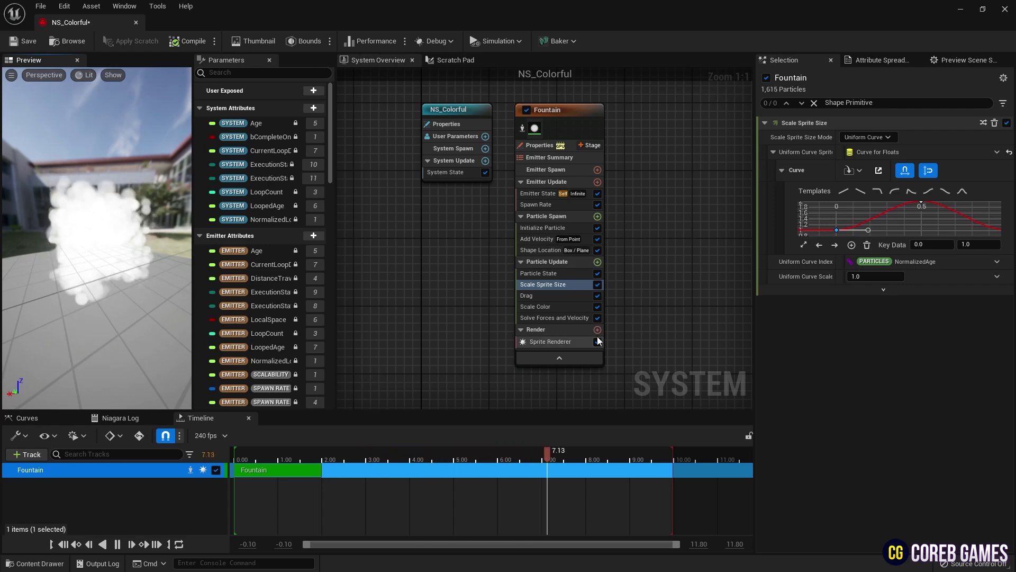
click(923, 154)
text(spri)
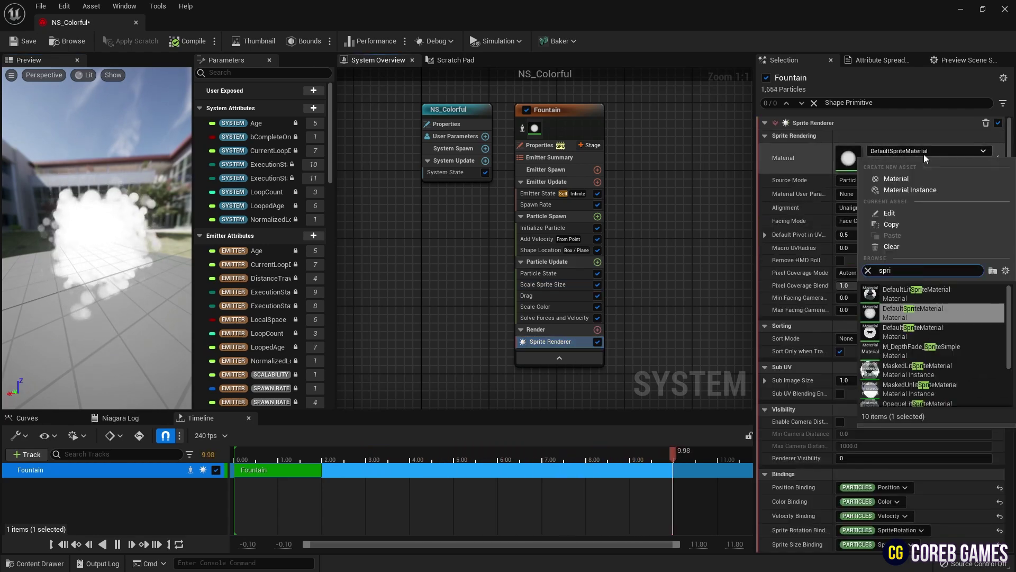
text(te)
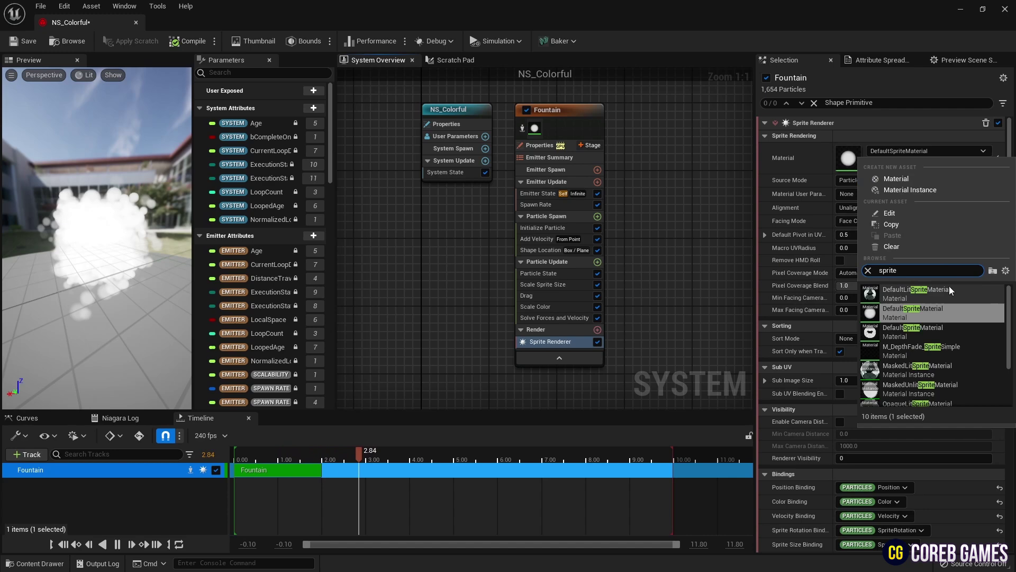
key(BackSpace)
key(BackSpace)
key(BackSpace)
key(BackSpace)
key(BackSpace)
key(BackSpace)
text(particl)
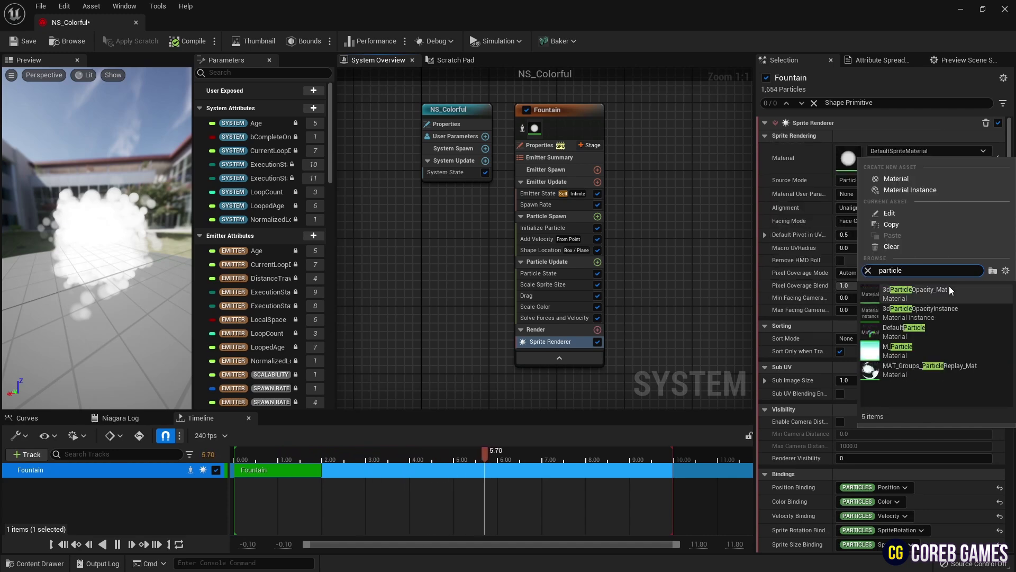
click(944, 352)
drag(93, 201, 95, 223)
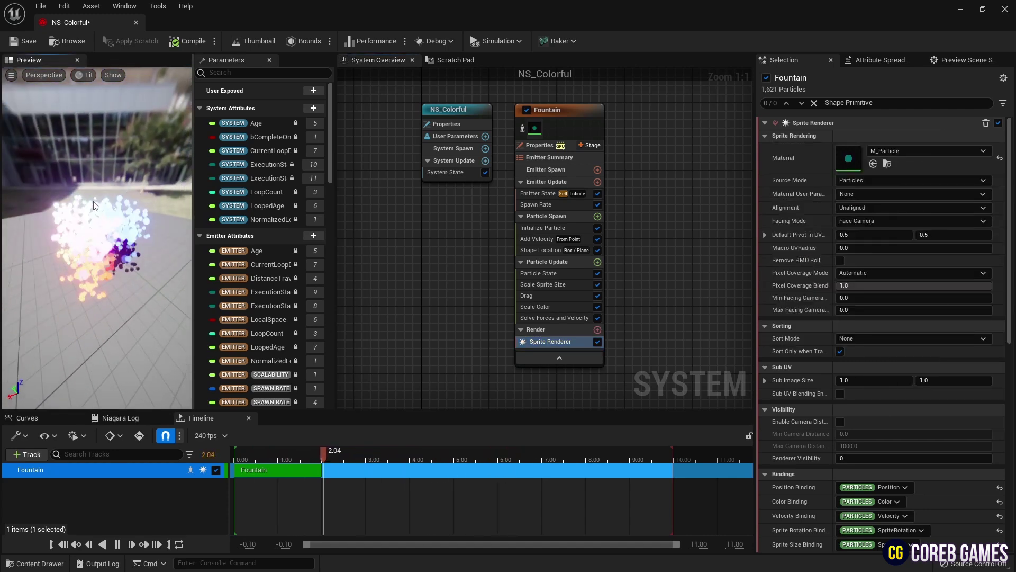
click(21, 42)
Step: In Initialize Particle, set the lifetime range to 2.0–5.0 and the uniform sprite size range to 10.0–20.0
click(545, 228)
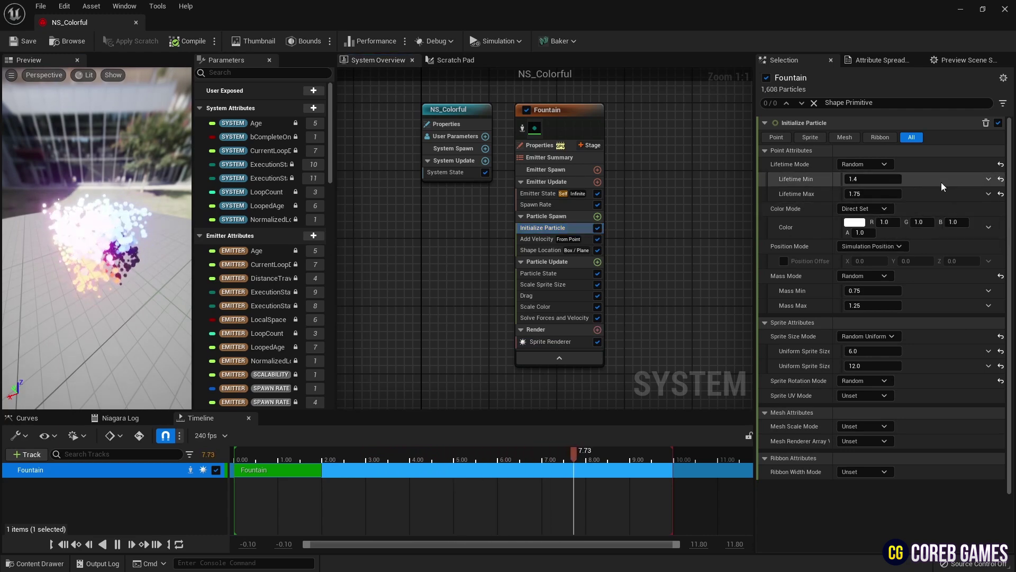
click(888, 176)
click(888, 176)
text(2)
click(887, 192)
text(5)
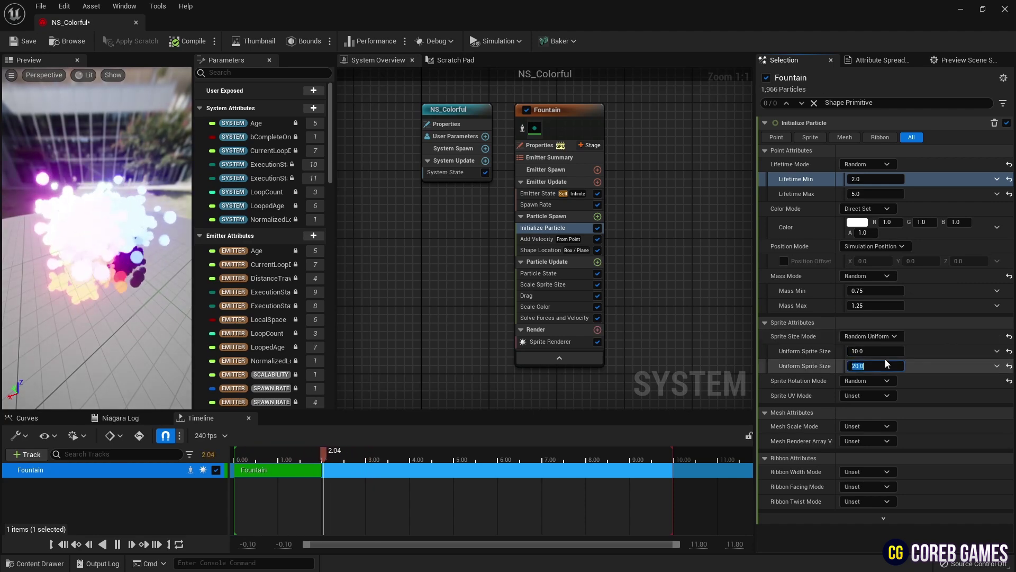
Step: Set the particle Color Mode to Random Hue/Saturation/Value with green at 0.2 and a Hue Shift Range from -1.0 to 1.0
click(865, 210)
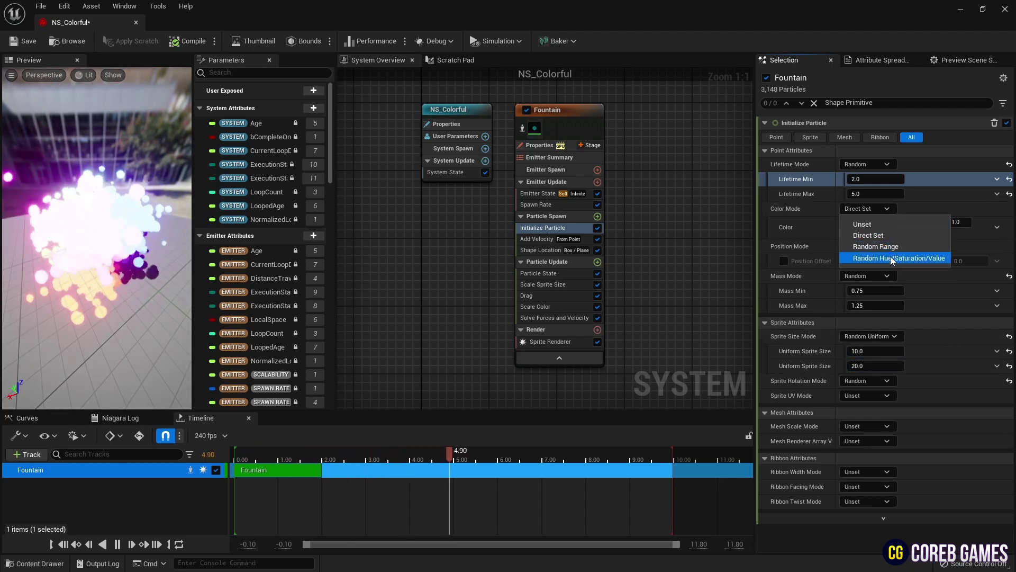
click(893, 258)
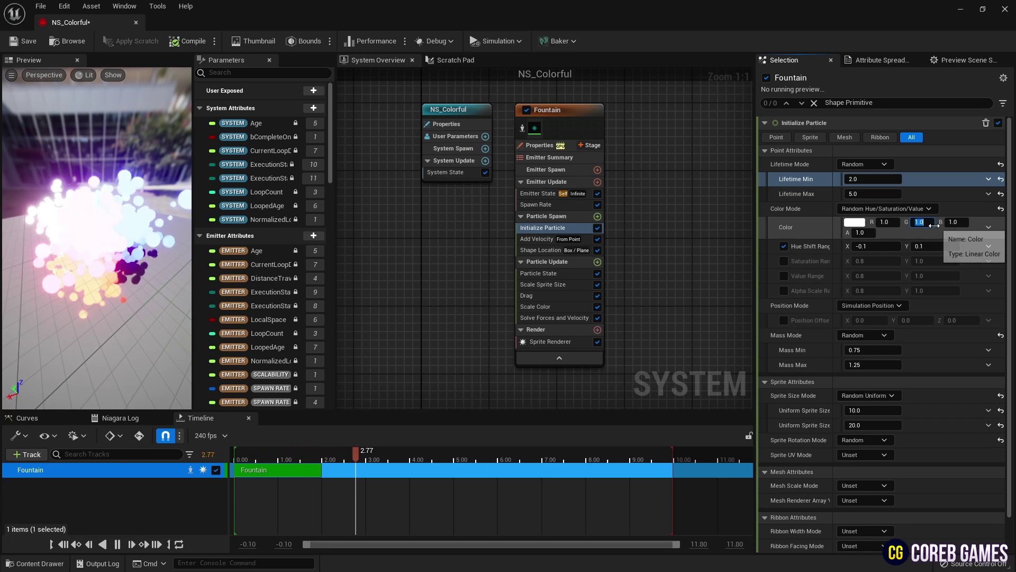
text(0.2)
click(876, 246)
text(-)
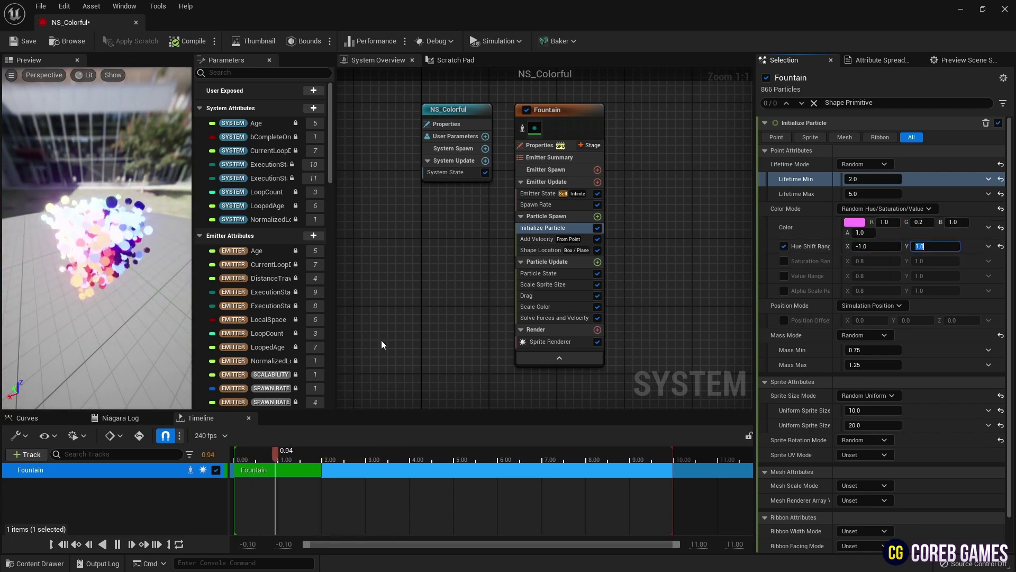
drag(132, 317, 117, 262)
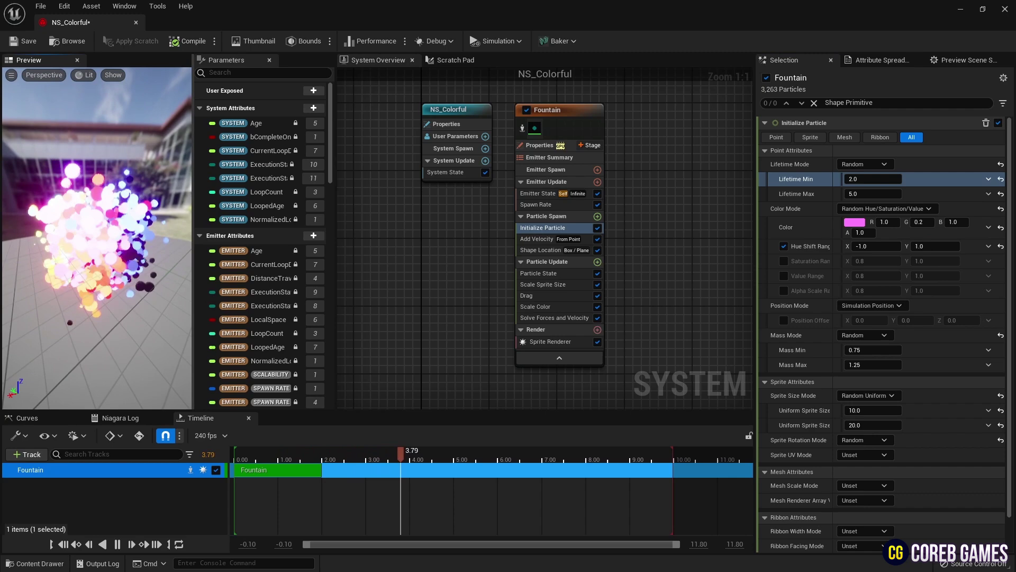
Step: Add a Curl Noise Force to Particle Update with a Noise Strength of 80 and a Noise Frequency of 30
click(597, 262)
text(curl)
key(Return)
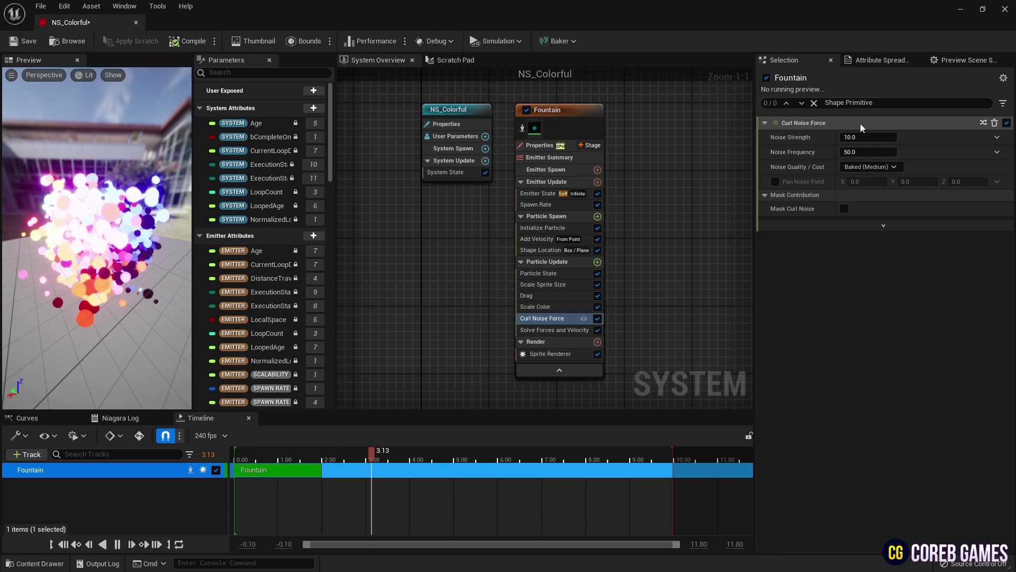
click(868, 137)
text(80)
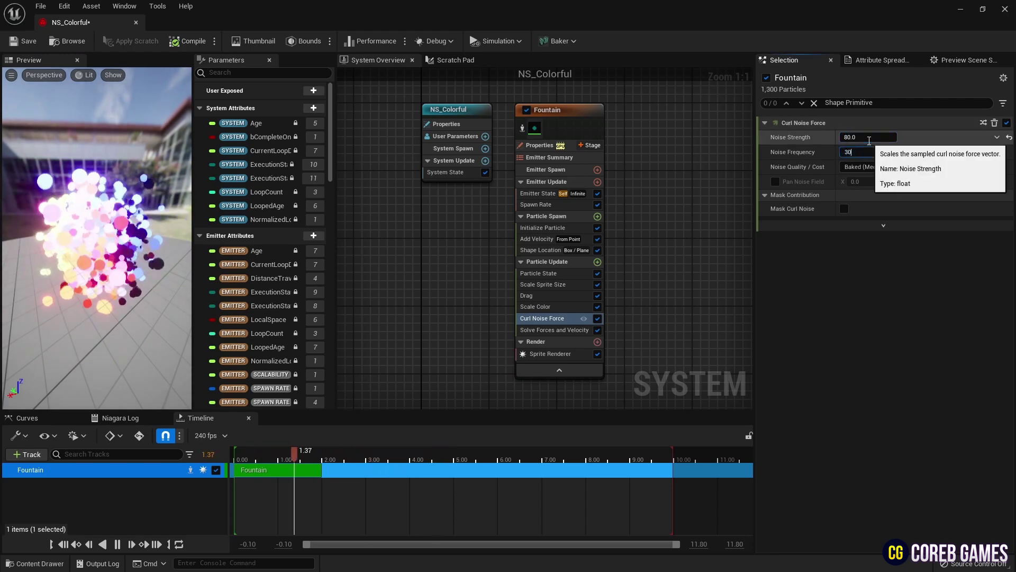
Step: Add a Point Attraction Force to Particle Update with an Attraction Strength of 10 and an Attraction Radius of 10000
click(597, 262)
text(point)
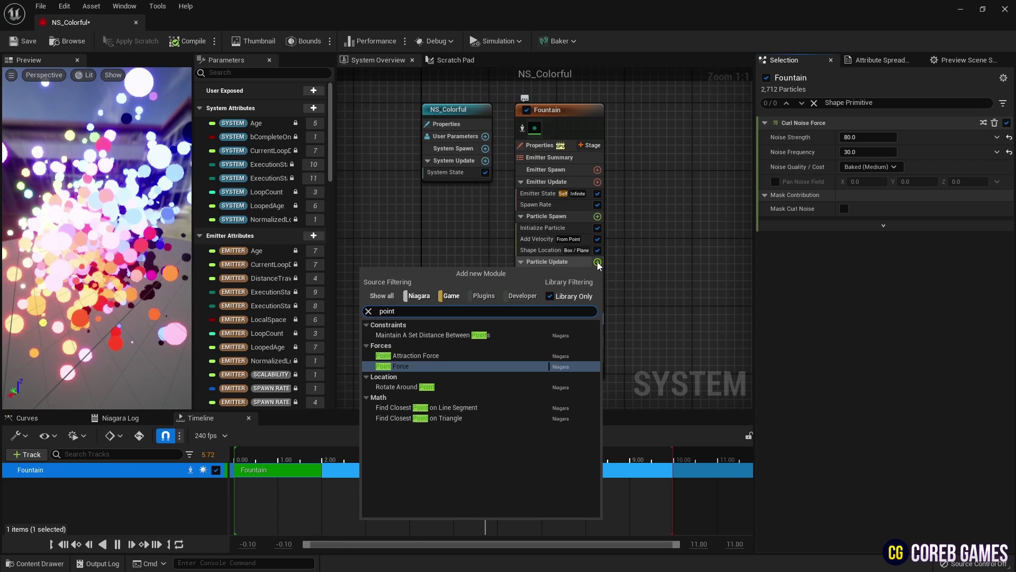
click(407, 356)
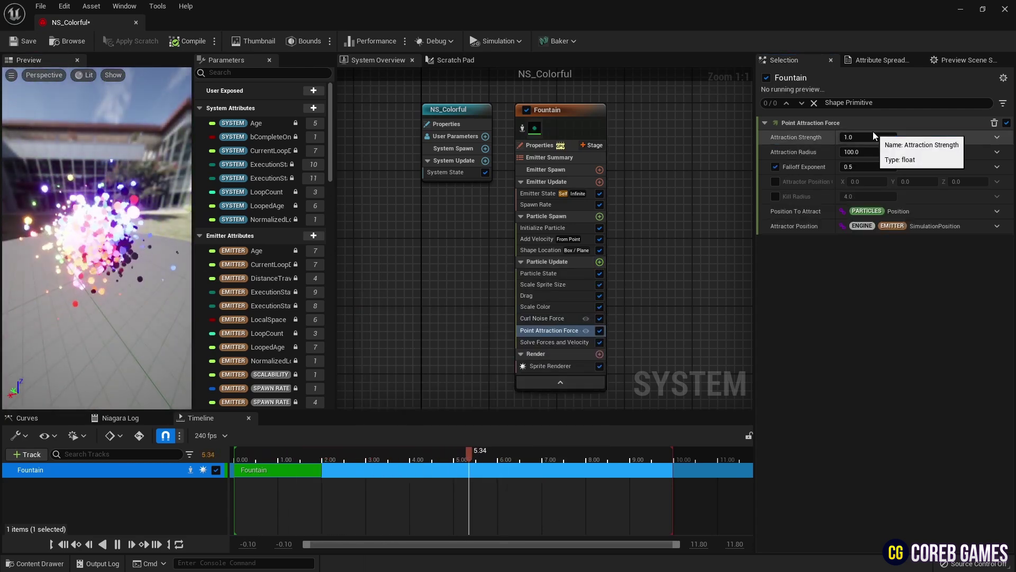
click(875, 137)
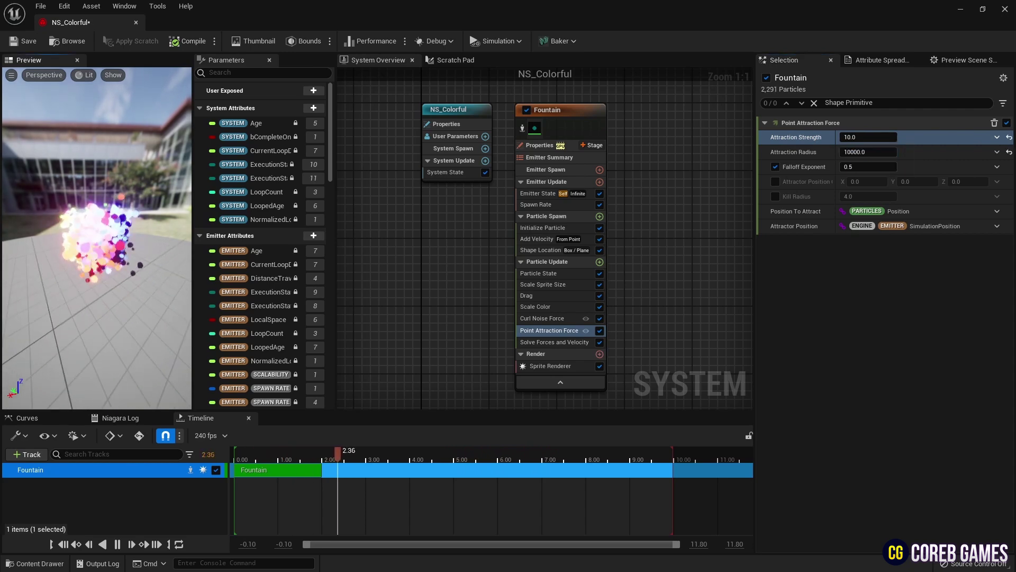
Step: Drive the Drag value with Float from Curve, setting the key at time 0 to 0 with Auto interpolation
click(527, 295)
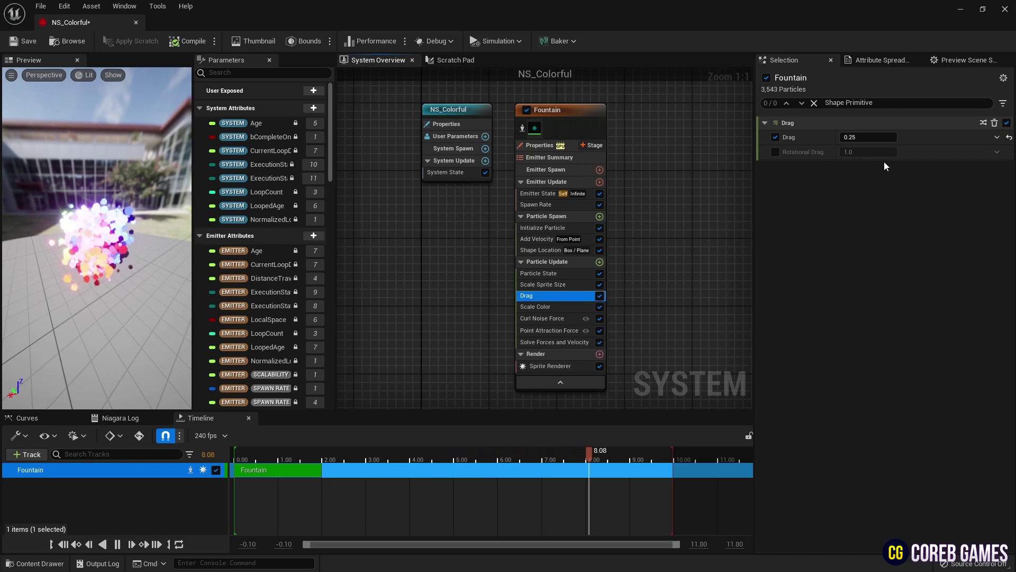
click(999, 138)
text(cur)
key(Return)
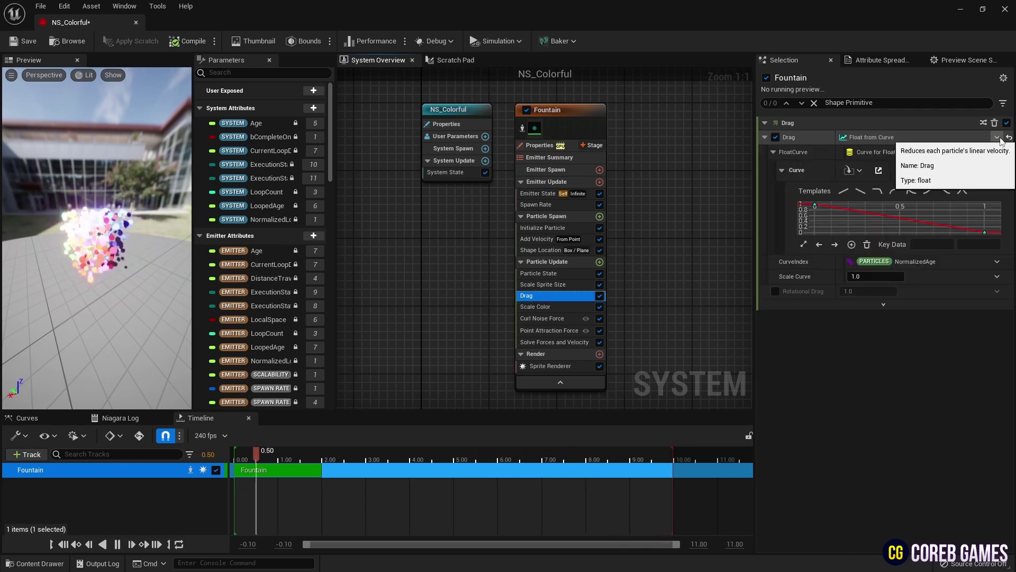
click(815, 204)
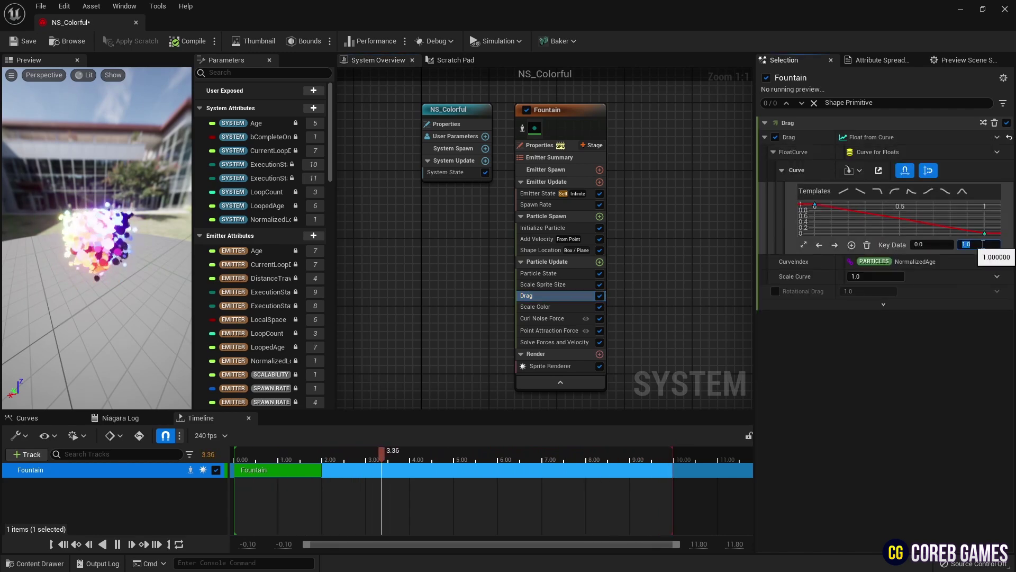
right_click(899, 227)
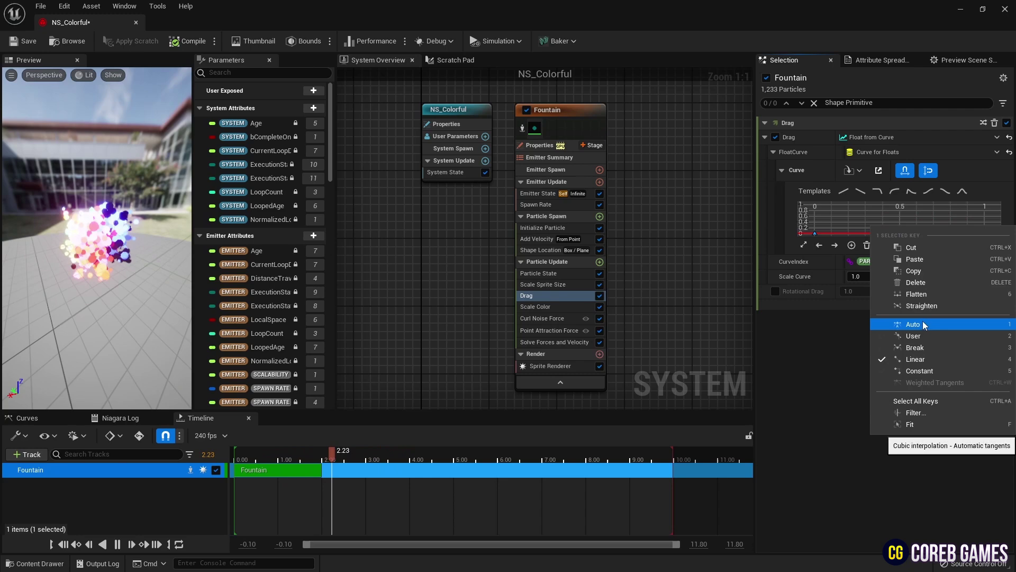
click(923, 320)
Step: Add a zero-value drag curve key at 0.5, set the end key to 1.0 and Scale Curve to 10, and save the system
right_click(902, 222)
click(931, 241)
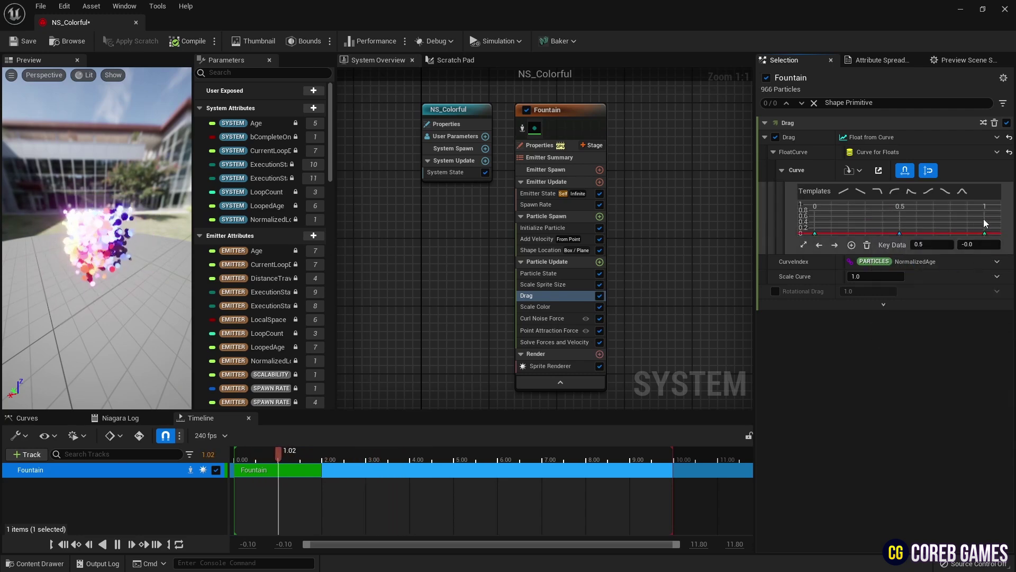
click(985, 233)
click(989, 244)
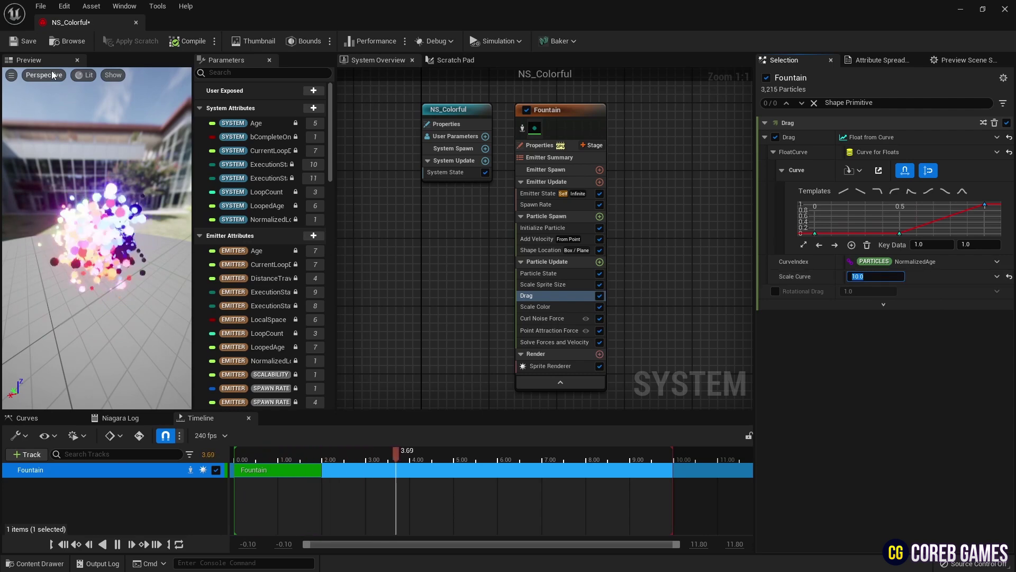
click(24, 42)
Step: Add a Dynamic Material Parameters module to the Fountain emitter's Particle Update group
click(600, 261)
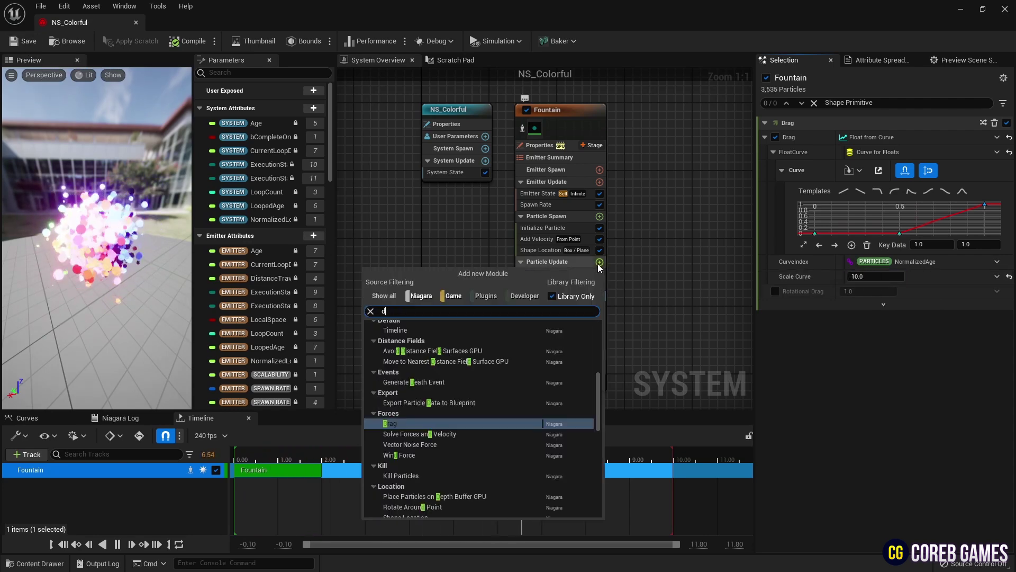
text(dynamic)
click(458, 333)
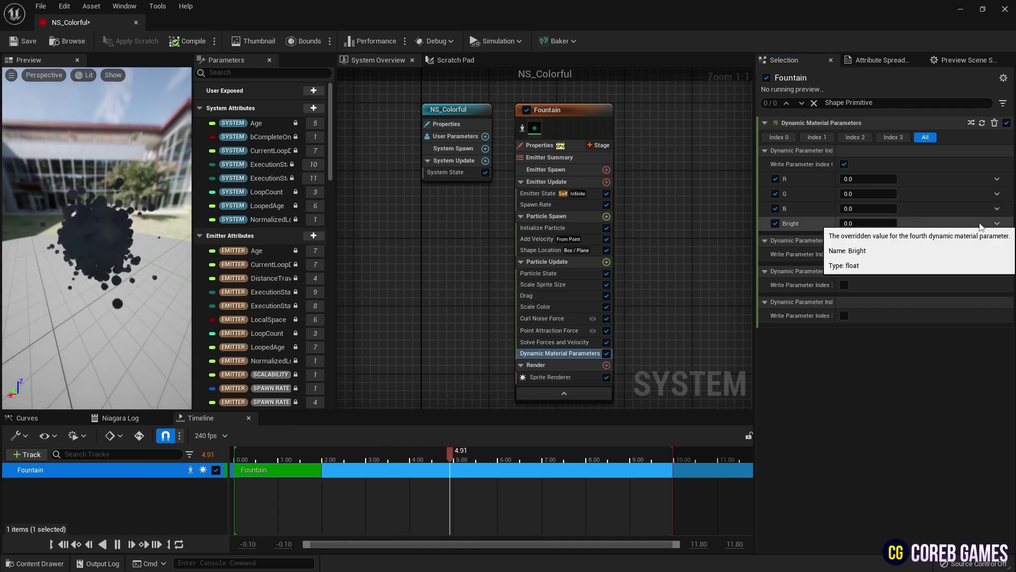
Step: Drive the Bright dynamic material parameter with a Float from Curve input
click(997, 225)
text(cu)
key(Return)
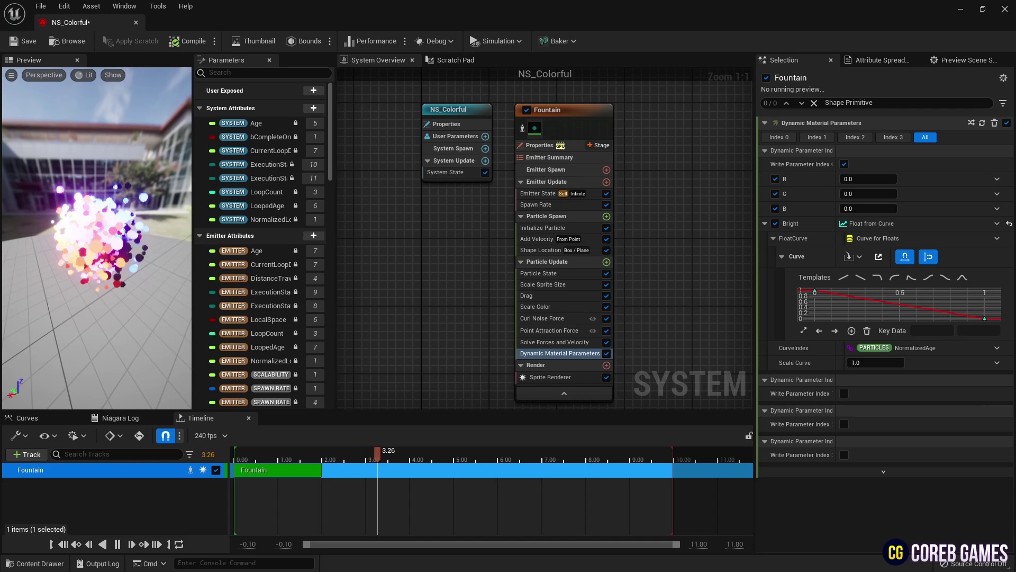
Step: Reshape the Bright curve to rise smoothly from a key of value 1.0 at time 0, and set Scale Curve to 0.1
click(985, 318)
right_drag(916, 319, 923, 334)
right_click(821, 306)
click(887, 403)
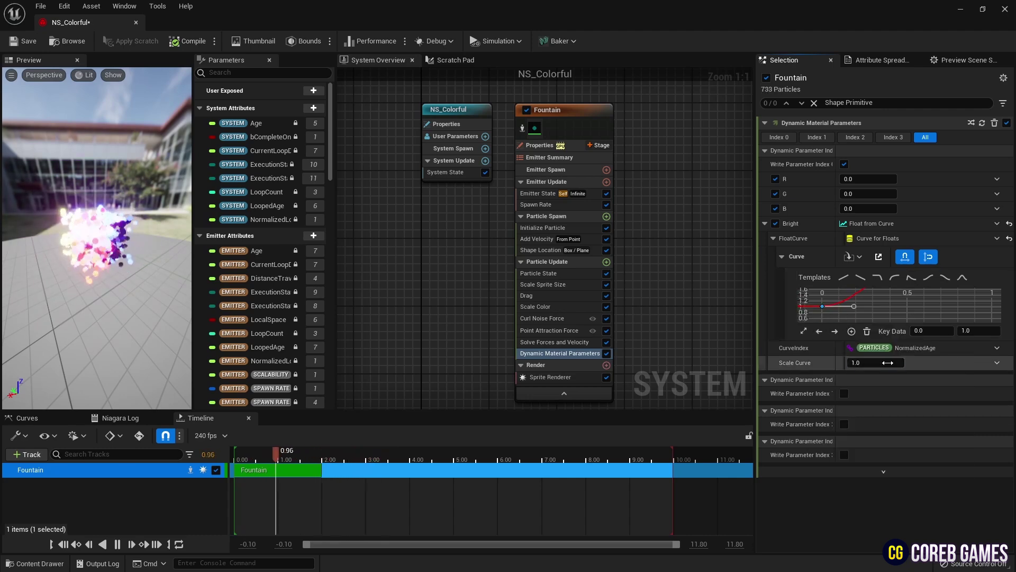
key(Return)
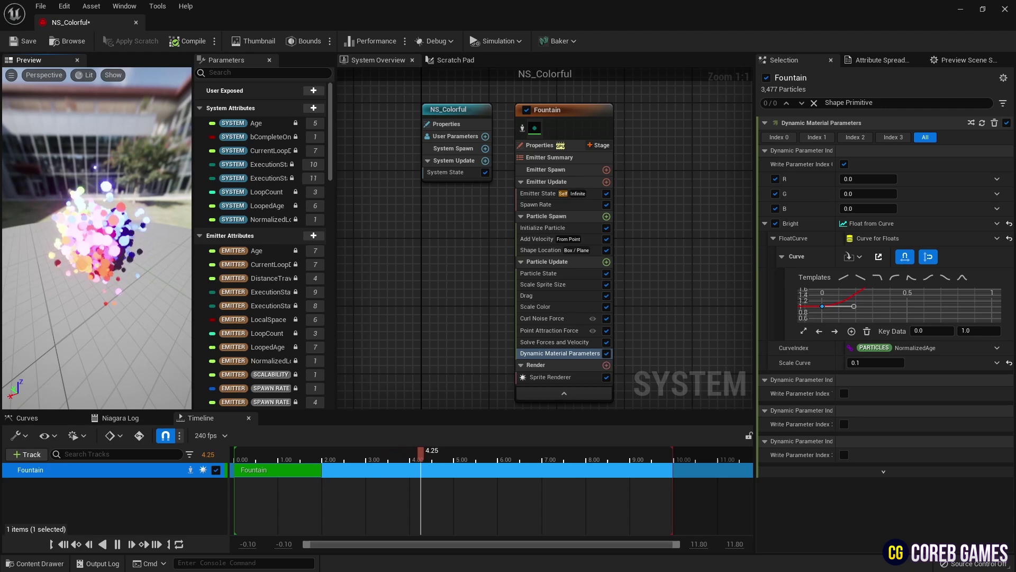
Step: Drive the R dynamic material parameter with Sine, using a Period of 5.5 and a Bias of 3.0
click(997, 179)
text(sine)
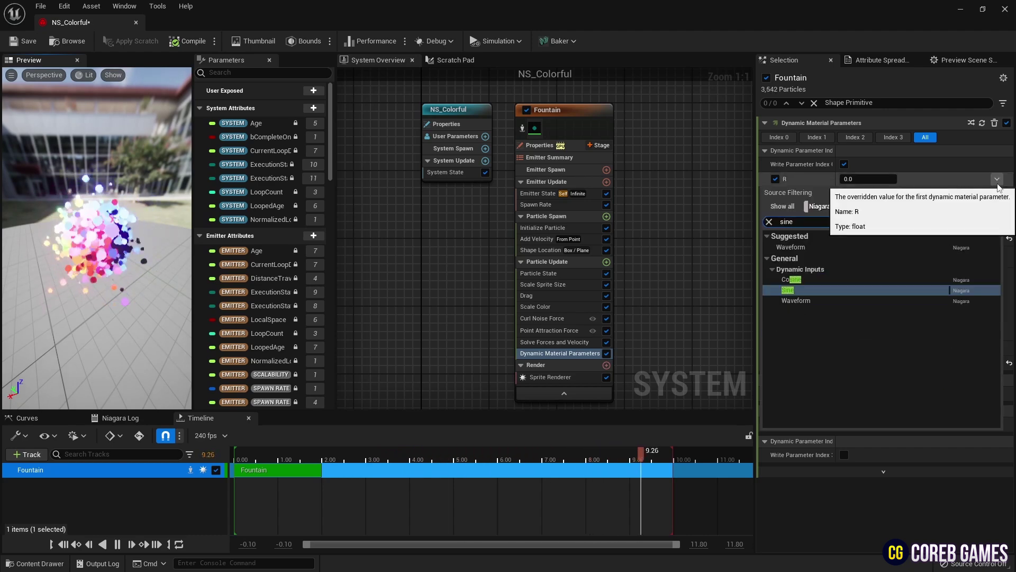
key(Return)
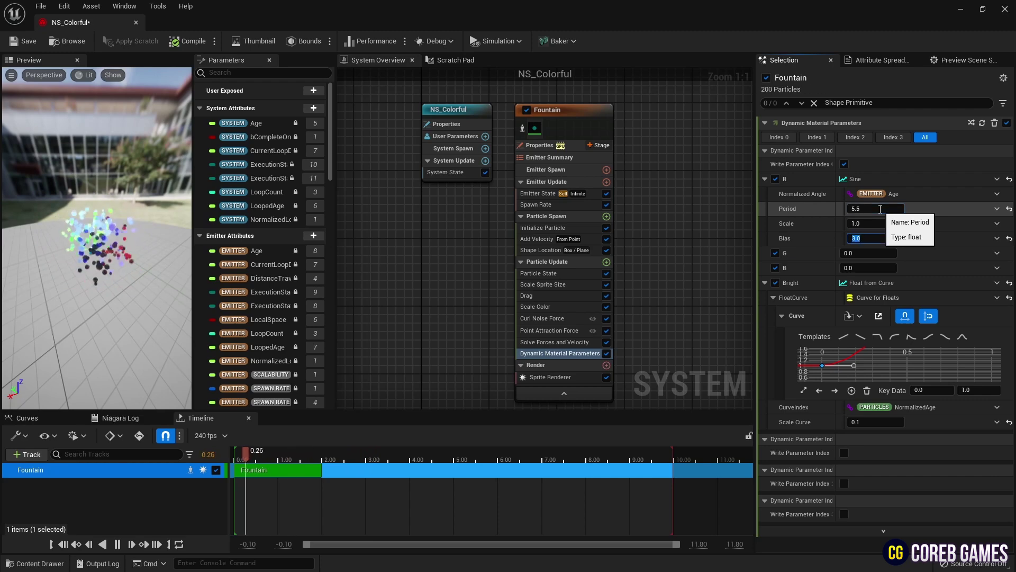
Step: Drive the G dynamic material parameter with Cosine, using a Period of 7.0 and a Scale of 10.0
click(998, 253)
text(co)
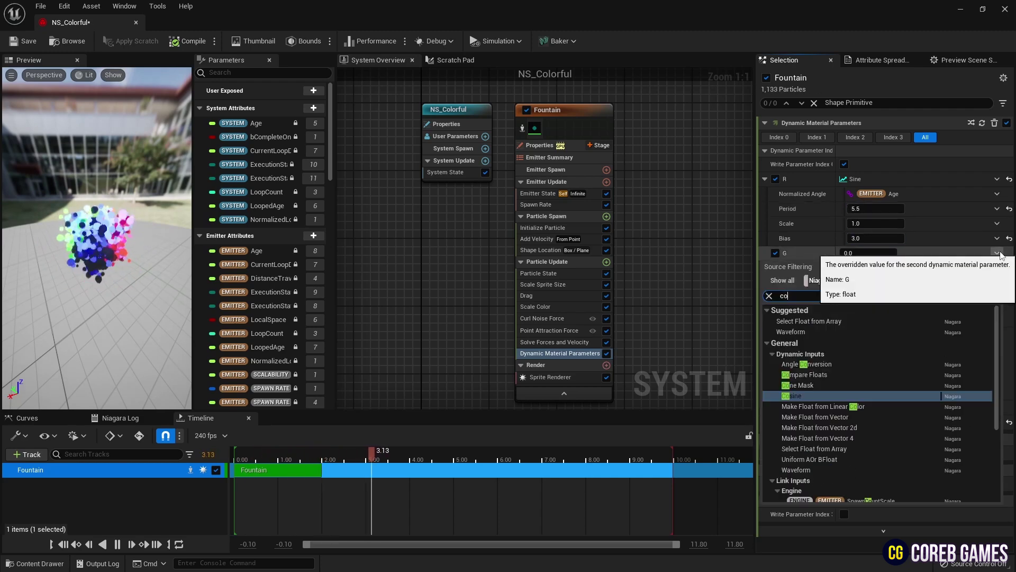
key(Return)
click(884, 283)
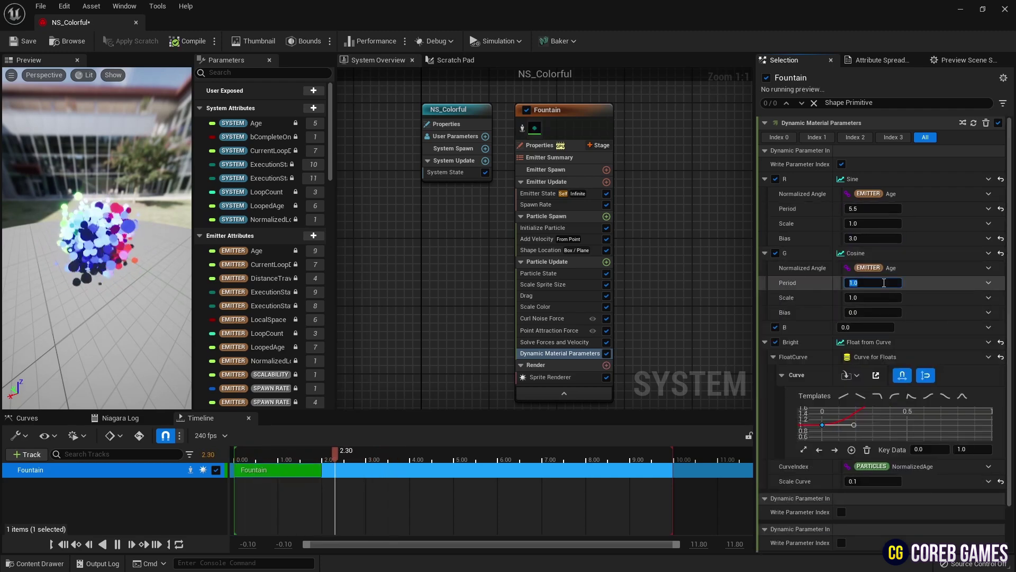
text(7)
key(Return)
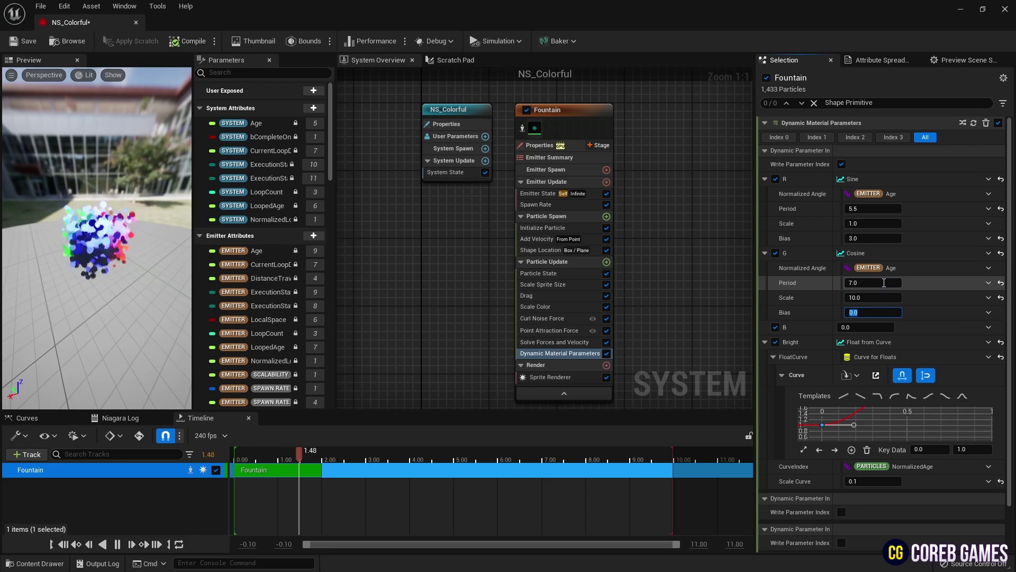
Step: Drive the B dynamic material parameter with Sine, using a Period of 9.0, a Scale of 4.0 and a Bias of 2.0
click(988, 327)
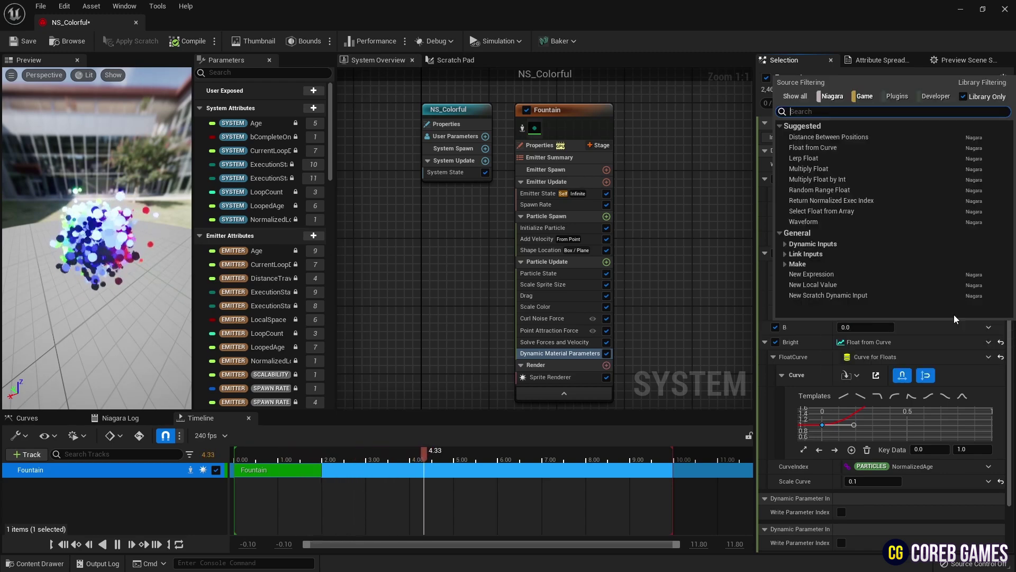
text(sin)
click(866, 182)
click(873, 357)
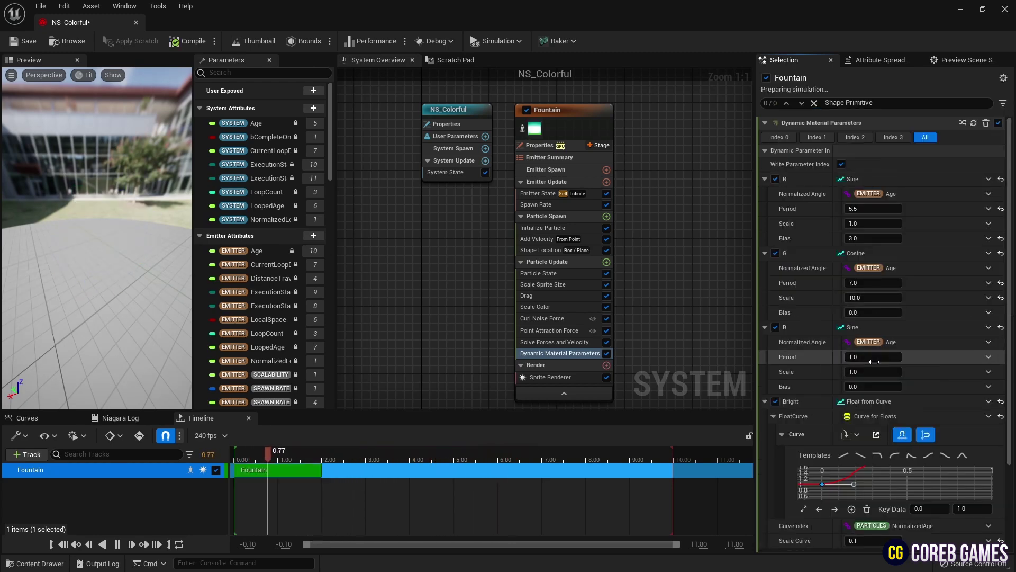
text(9)
key(Tab)
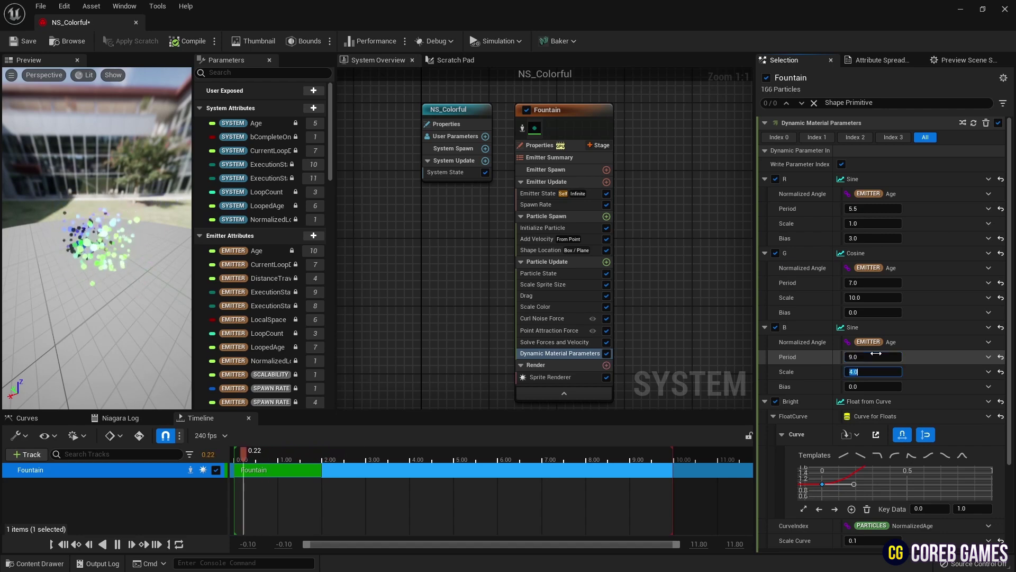
key(Tab)
text(2)
key(Return)
Step: Check the coloured particles in the preview, then save the NS_Colorful system and close its editor
drag(106, 254, 159, 233)
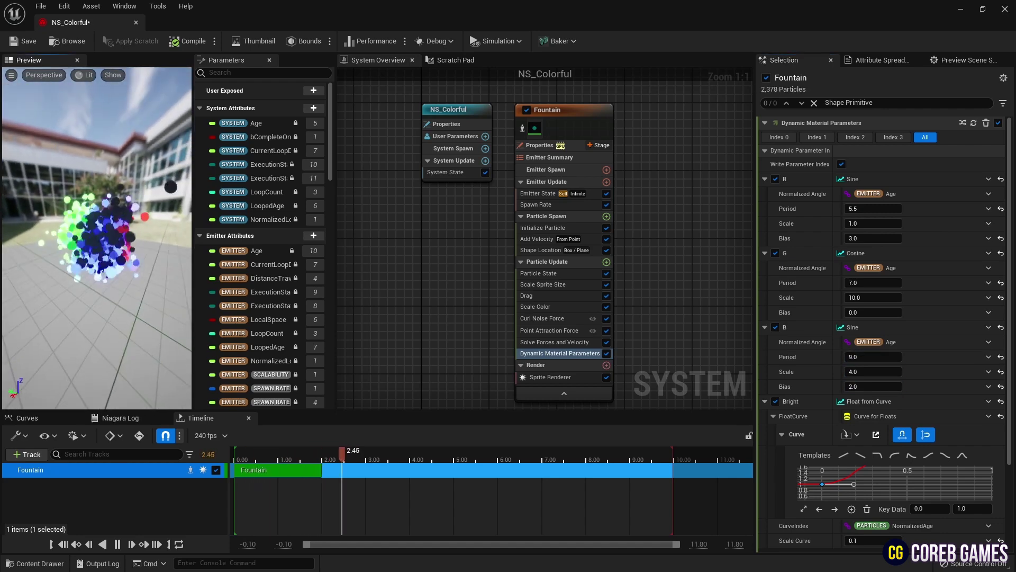
mouse_move(123, 189)
mouse_down()
mouse_move(161, 191)
mouse_move(122, 189)
mouse_up()
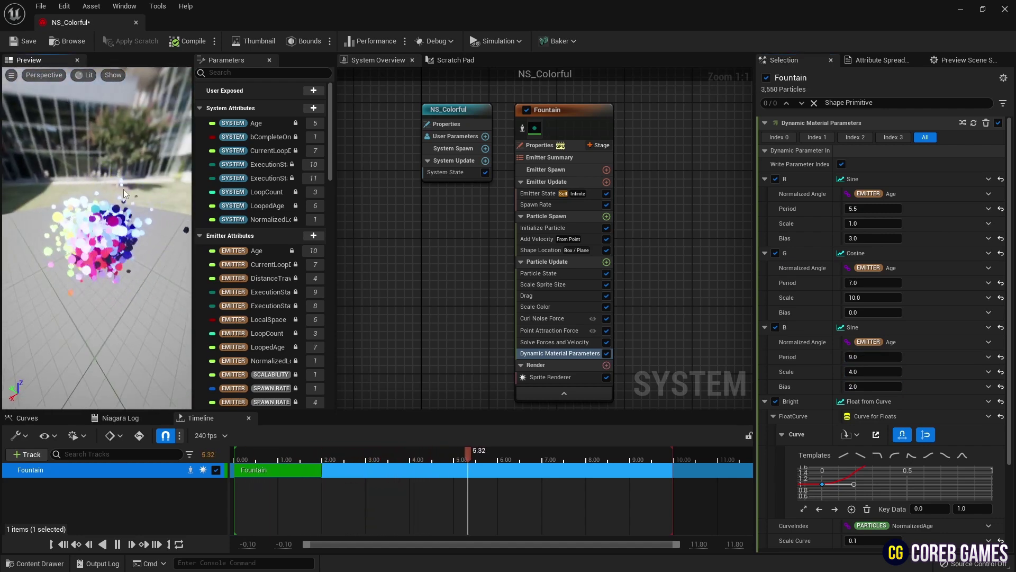
click(28, 42)
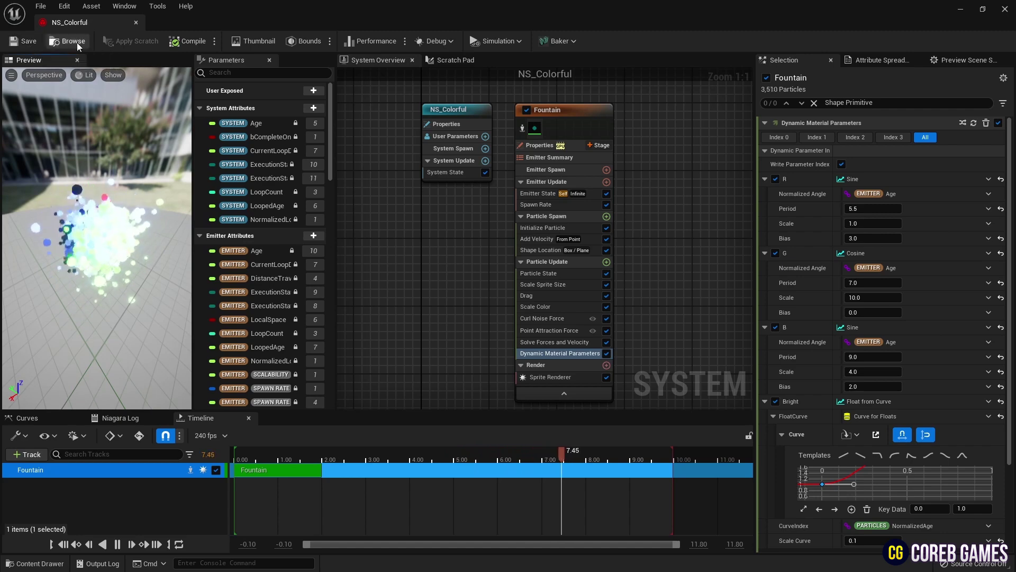
click(137, 23)
Step: Save all modified project assets in the Content folder
click(24, 560)
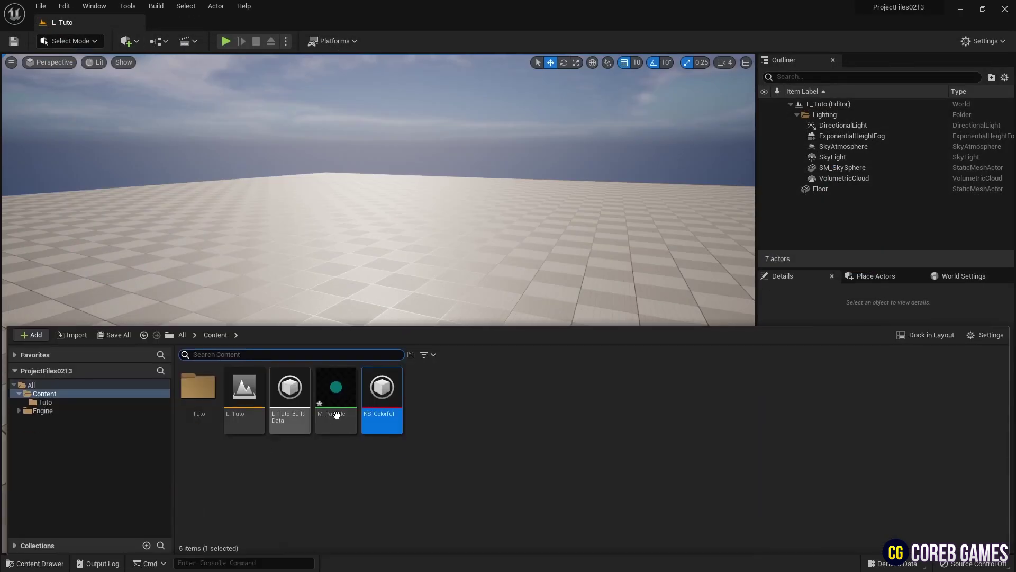
click(112, 335)
click(594, 411)
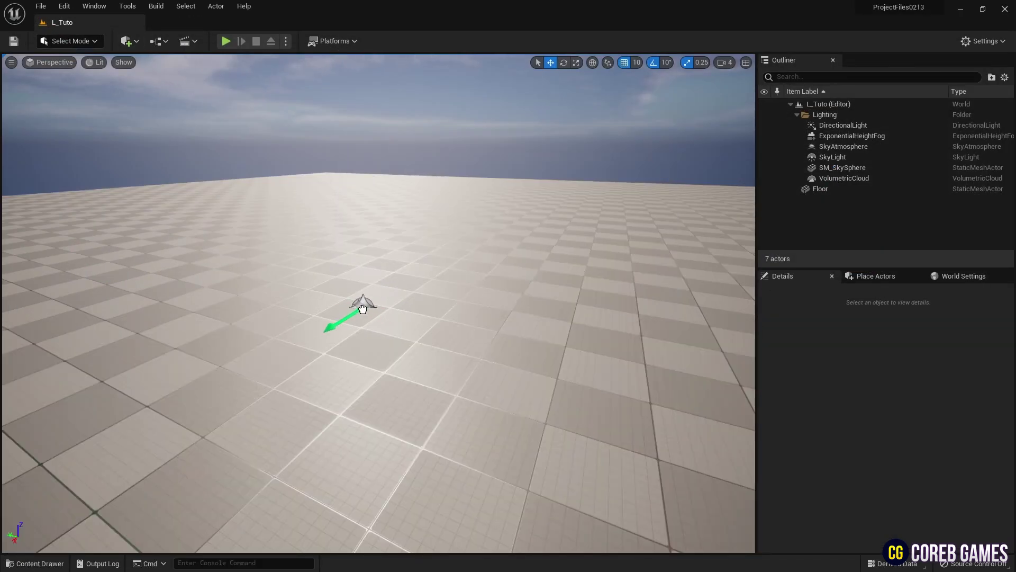